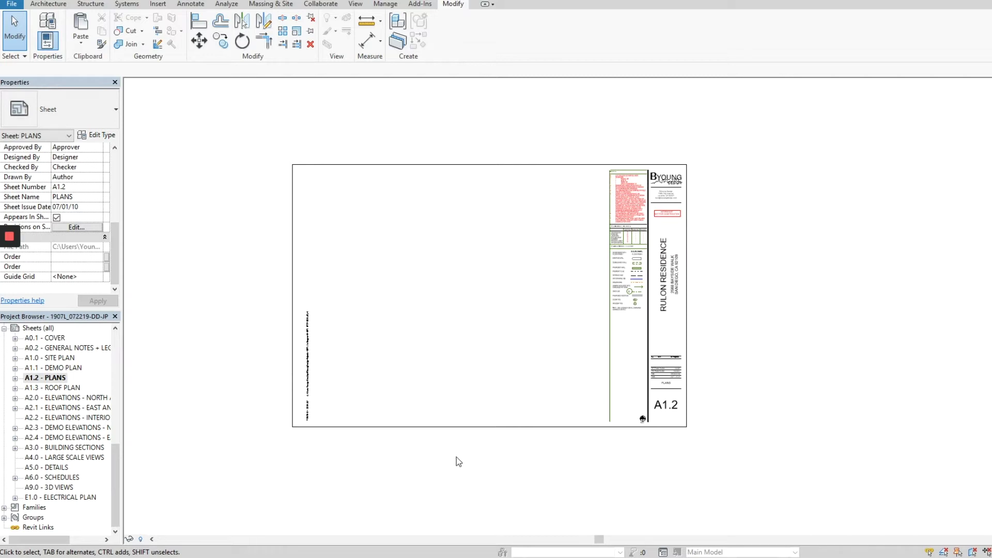
left_click(566, 460)
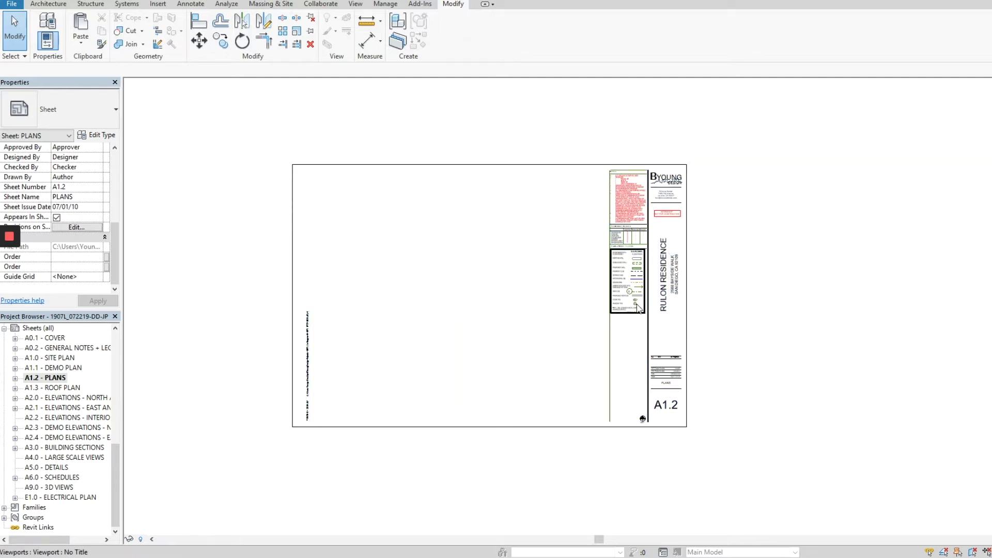
scroll(625, 201, "up", 6)
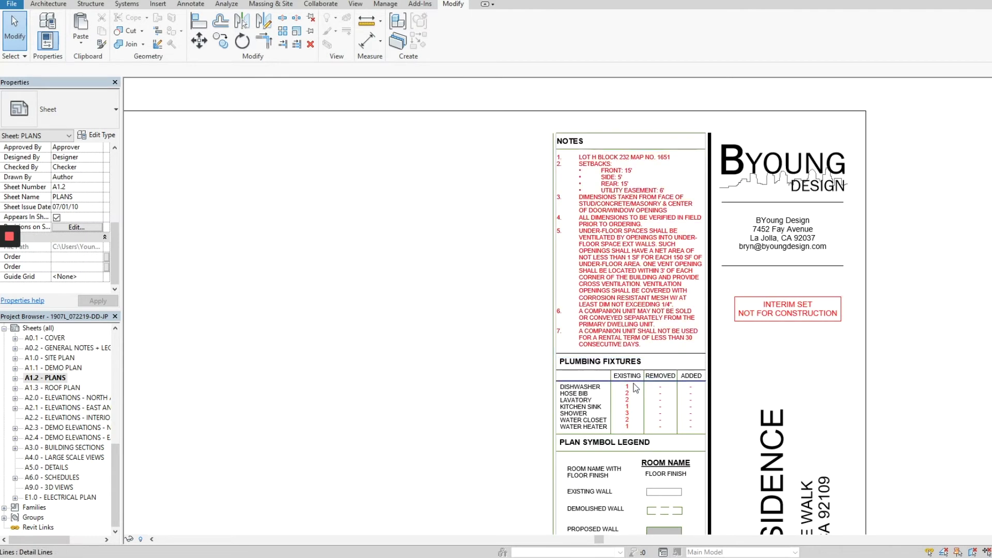
scroll(634, 379, "down", 4)
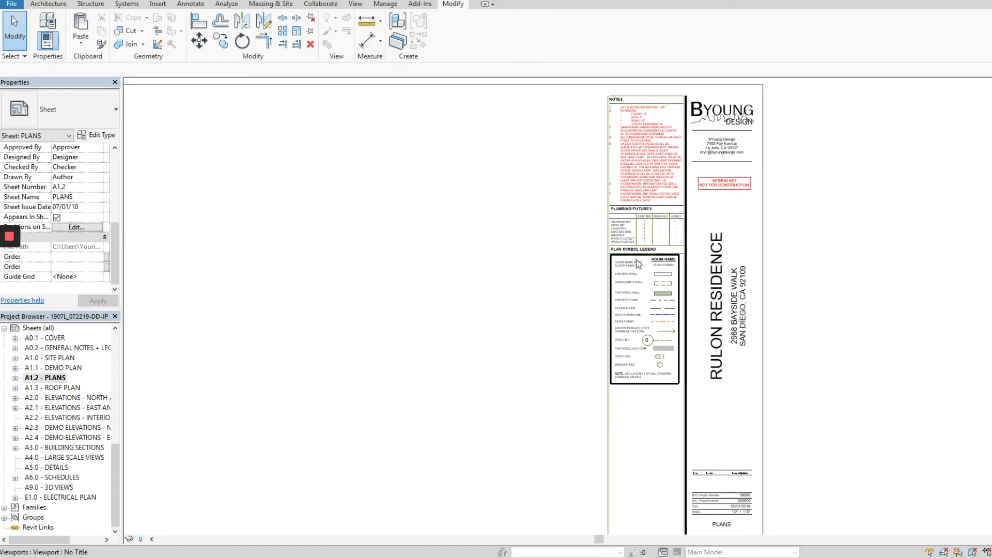
scroll(637, 259, "down", 2)
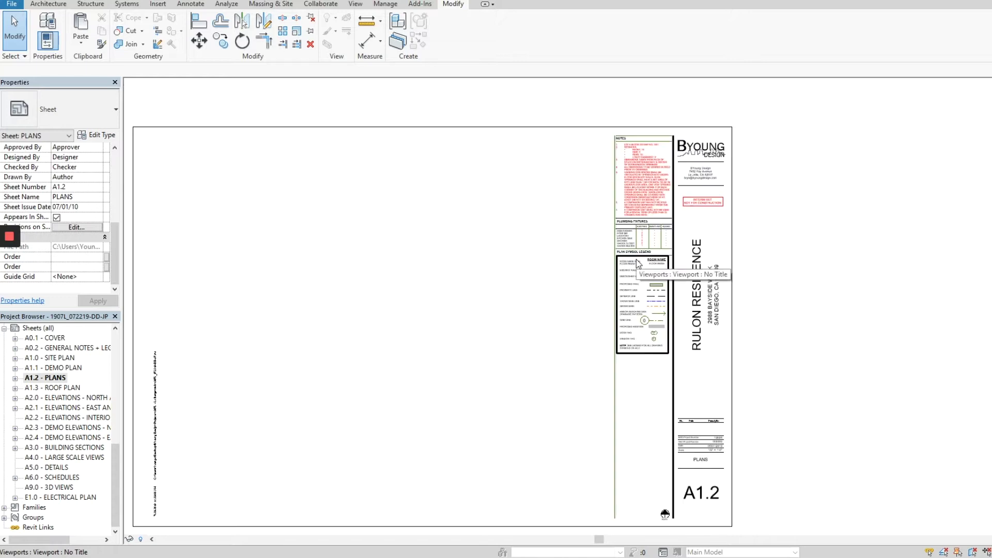
scroll(638, 263, "down", 1)
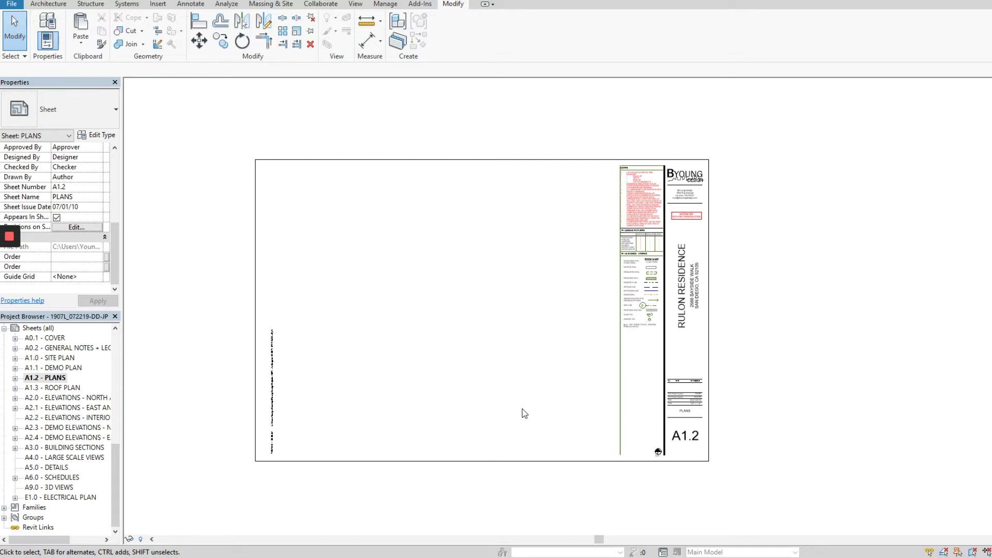
Rename sheet A1.2 as "MAIN FLOOR PLAN - DEMO + PROPOSED" in its title block.
left_click(588, 402)
scroll(688, 404, "up", 2)
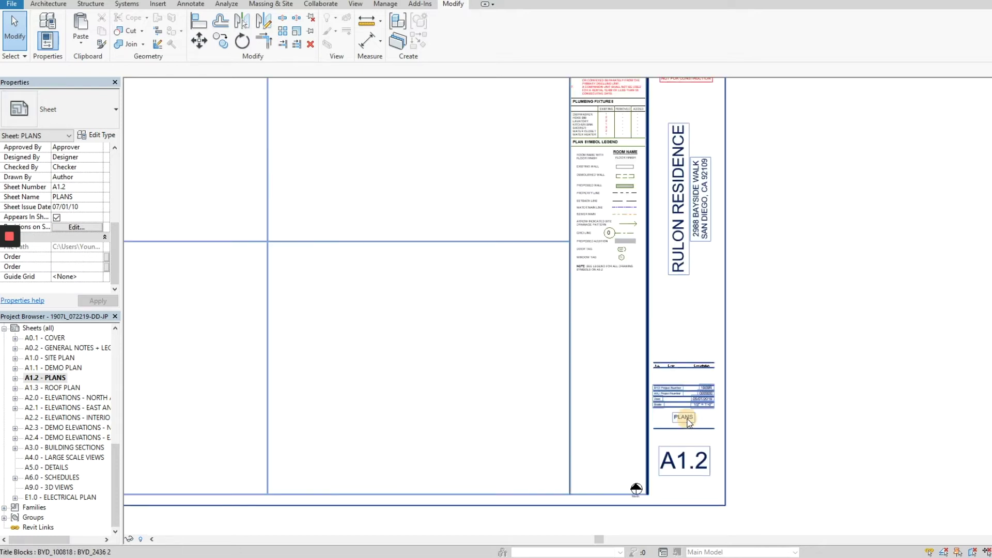
left_click(689, 423)
left_click(691, 422)
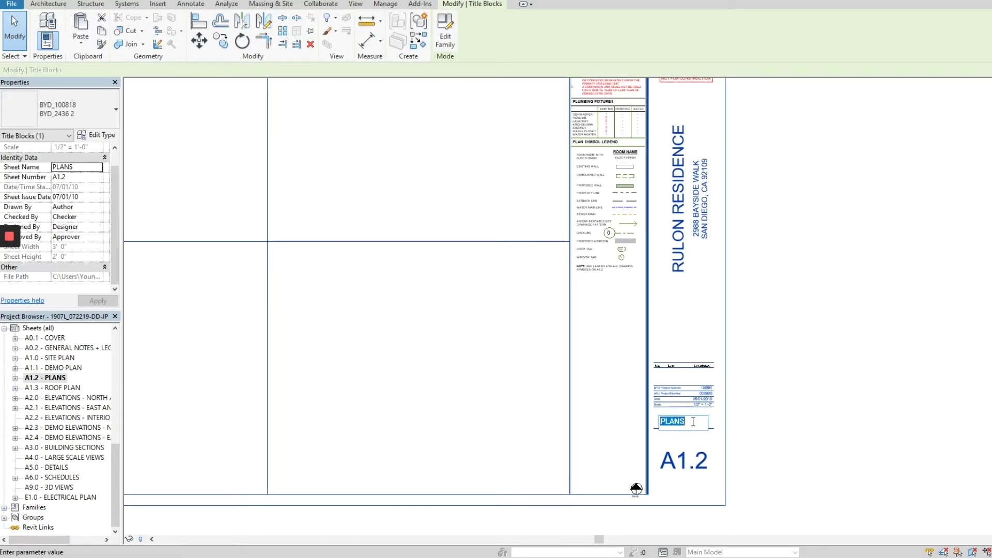
type("Main Floor Plan -")
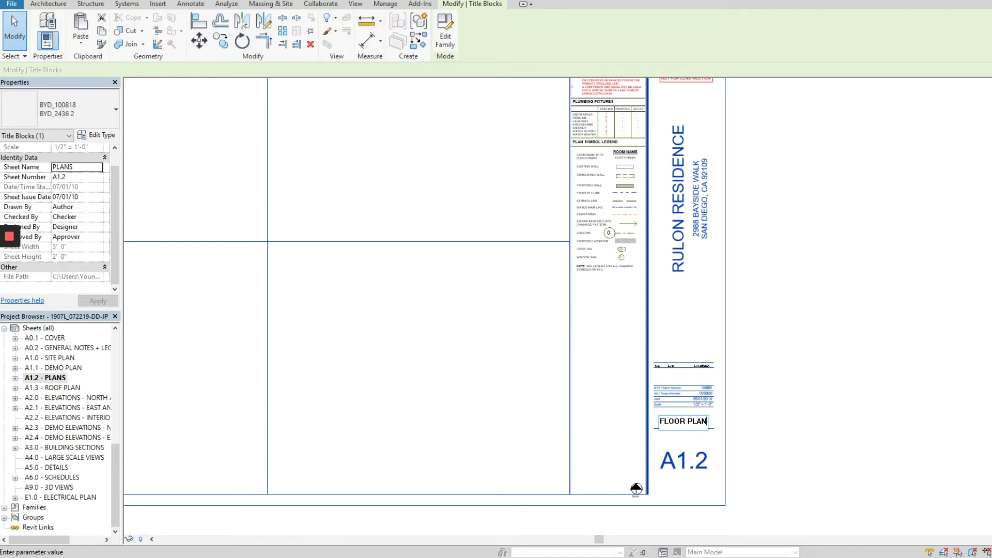
type(" Demo + Proposed")
left_click(813, 376)
key("Escape")
scroll(498, 312, "down", 2)
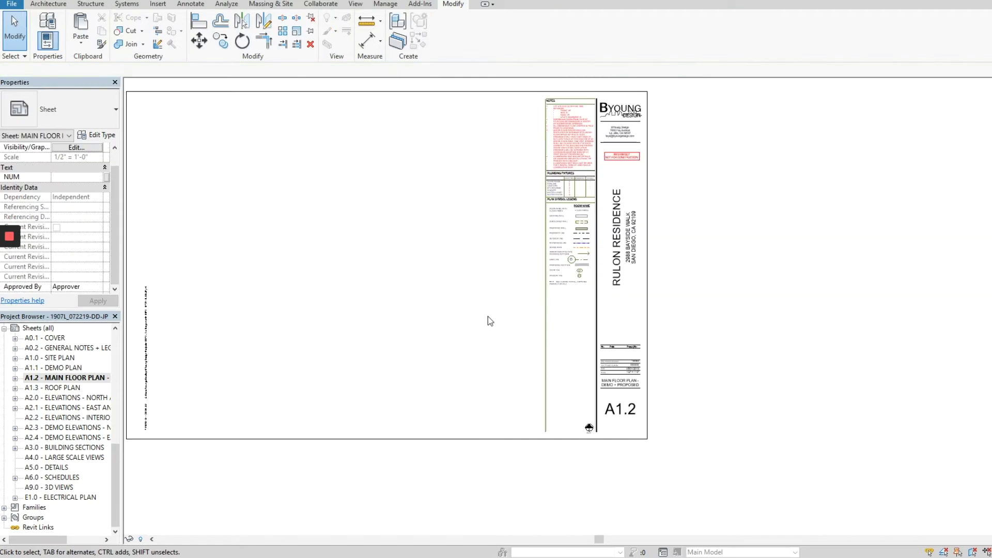
Place the MAIN FLOOR PLAN - DEMO floor plan view on the left half of sheet A1.2.
middle_click_drag(445, 314, 510, 339)
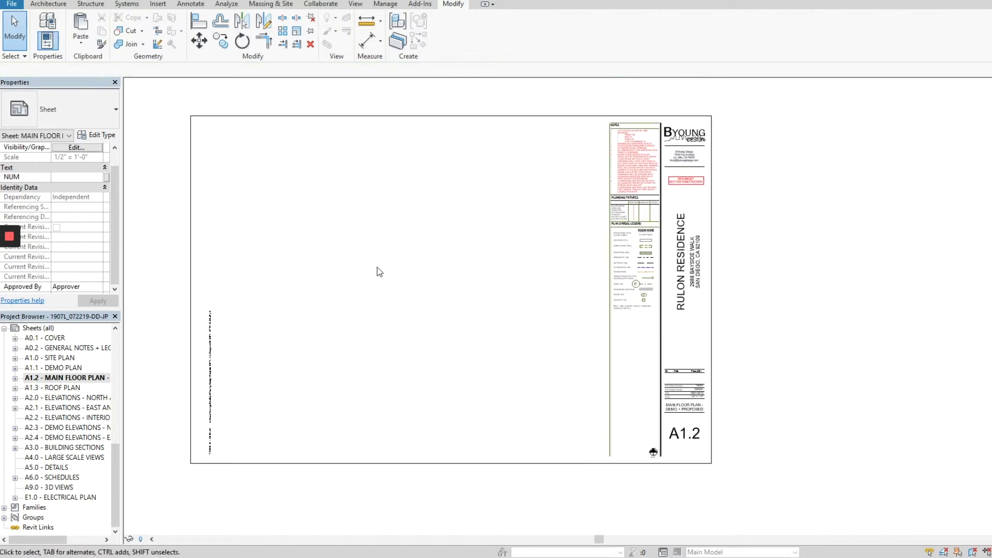
left_click(356, 5)
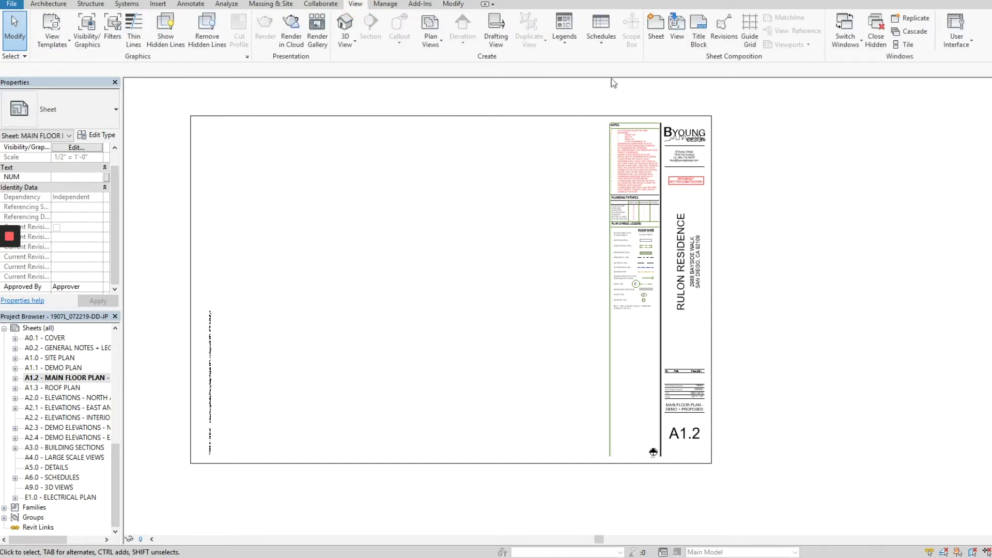
left_click(678, 36)
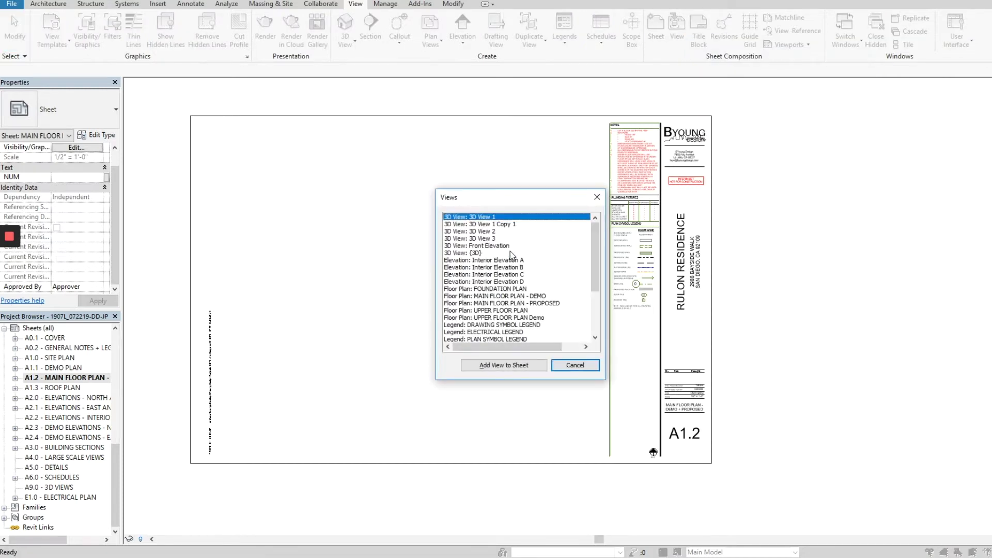
scroll(508, 272, "down", 1)
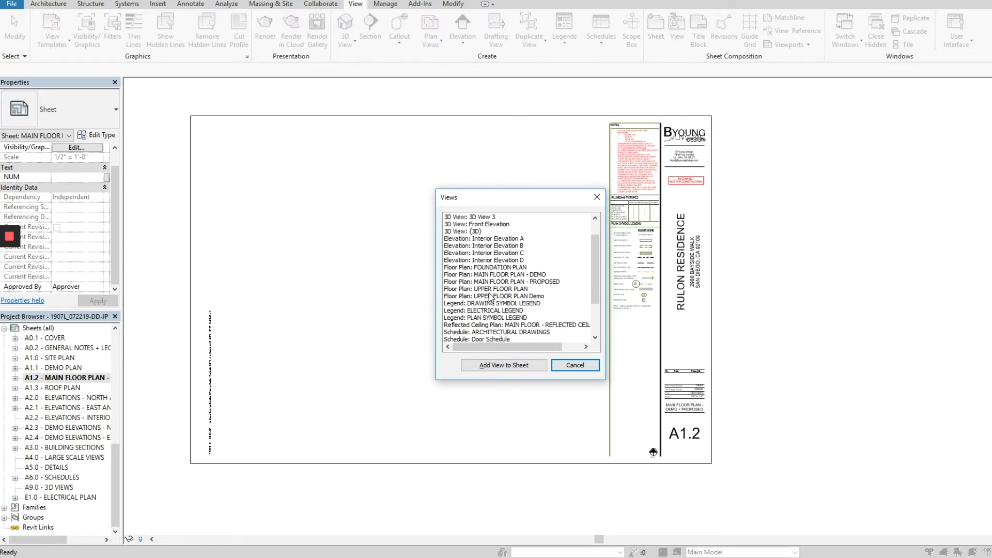
double_click(488, 275)
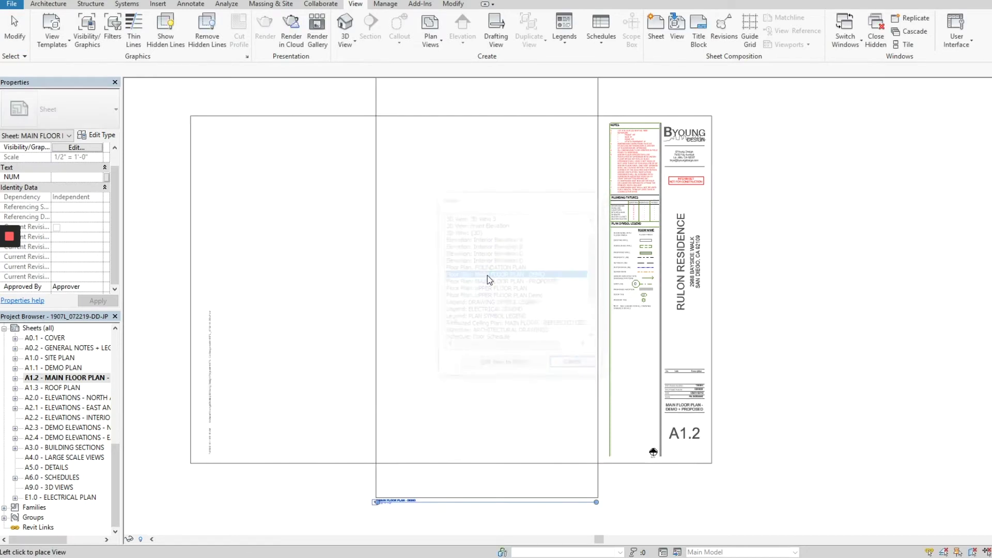
left_click(386, 281)
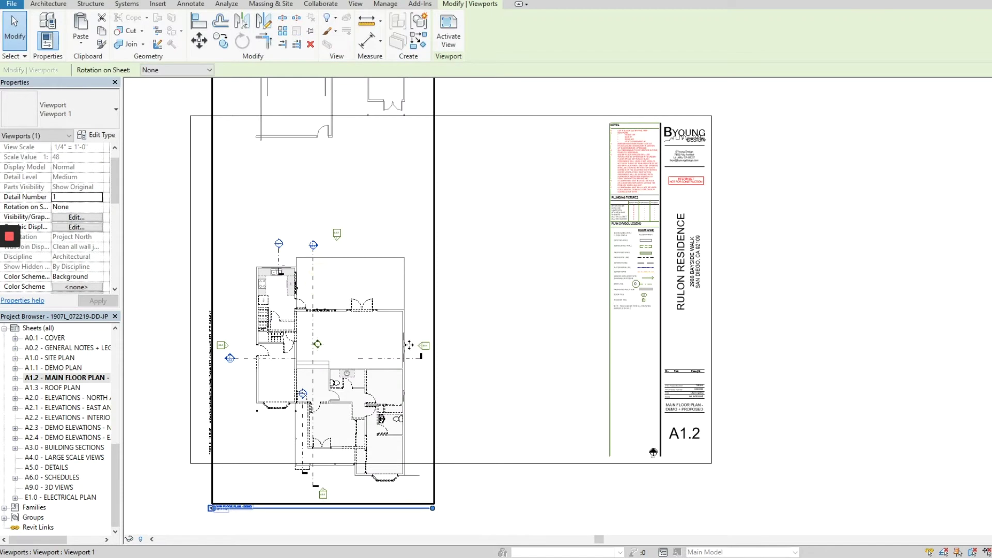
Place the MAIN FLOOR PLAN - PROPOSED floor plan view on the sheet to the right of the demo plan.
left_click(526, 335)
key("Return")
scroll(520, 313, "down", 1)
double_click(511, 277)
left_click(511, 278)
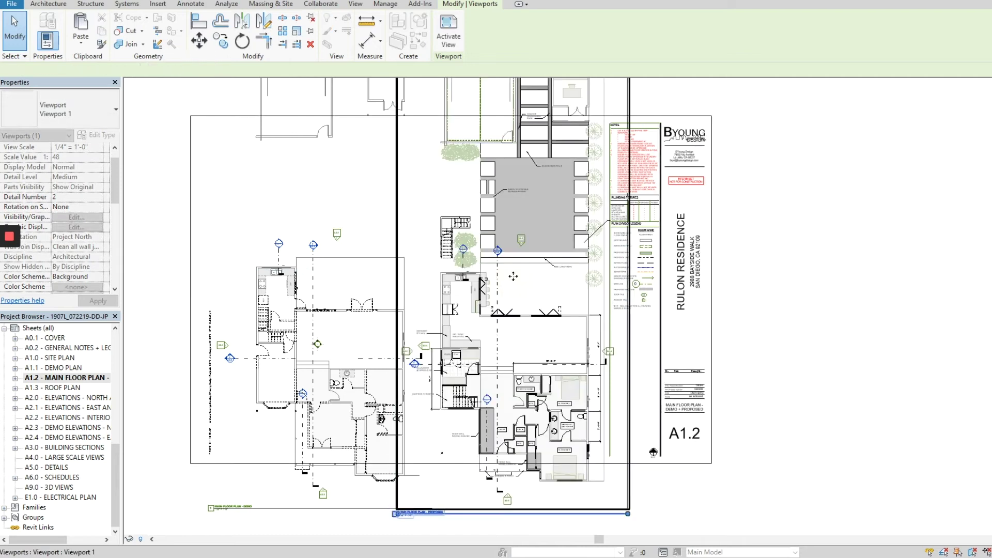
Align the proposed plan viewport level with the demo plan viewport and spread the two viewports apart horizontally.
left_click_drag(511, 277, 512, 270)
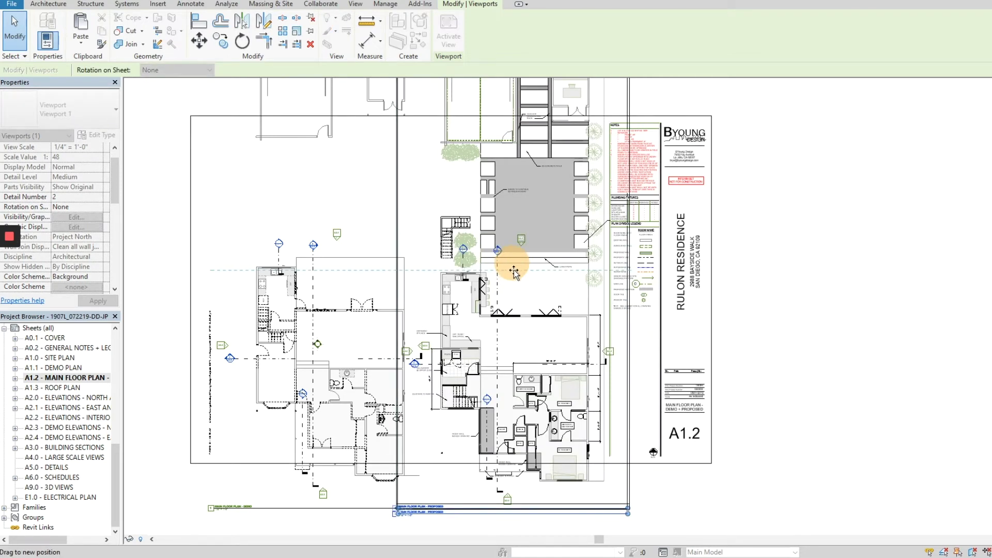
left_click_drag(511, 271, 519, 270)
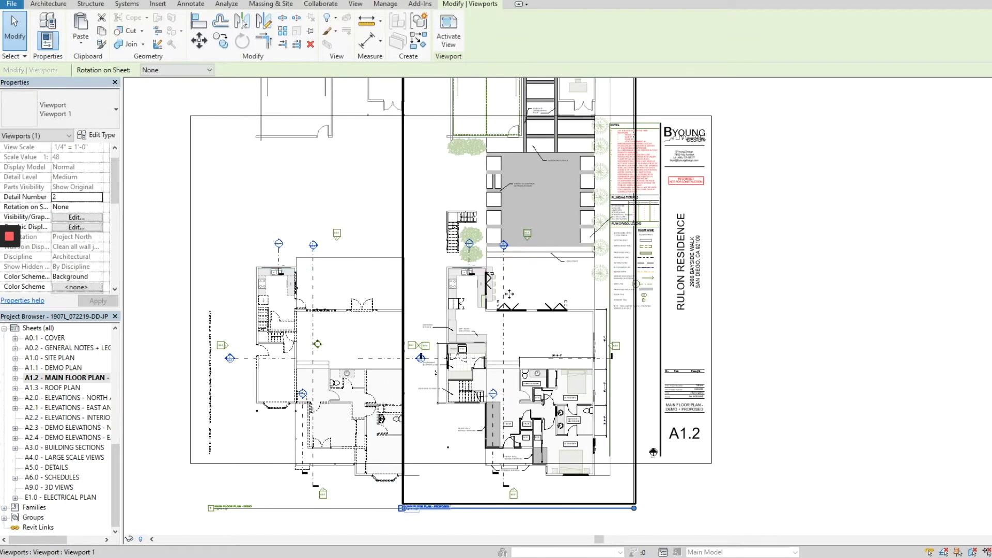
scroll(465, 331, "down", 3)
scroll(483, 344, "up", 1)
left_click(349, 343)
left_click_drag(346, 325, 335, 326)
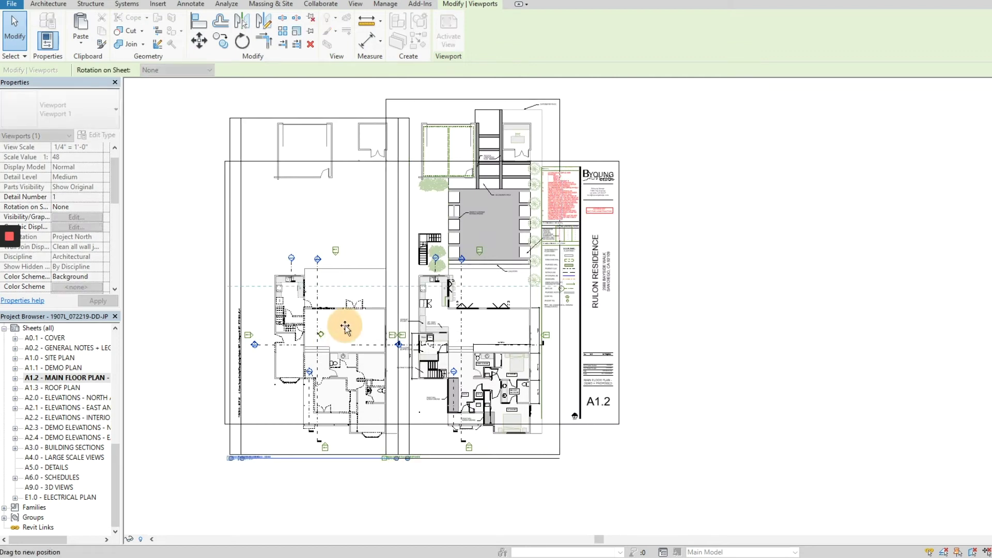
left_click(489, 336)
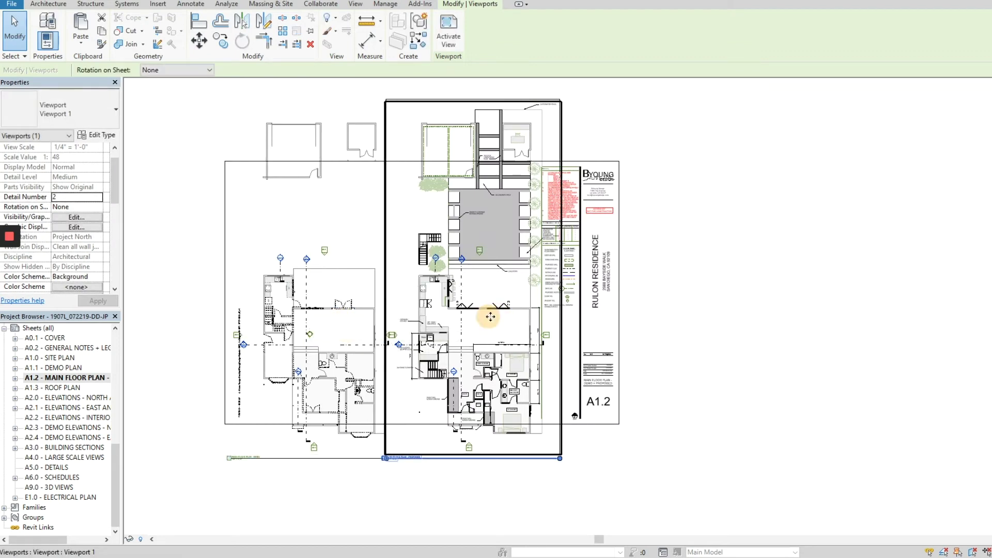
left_click_drag(499, 317, 513, 317)
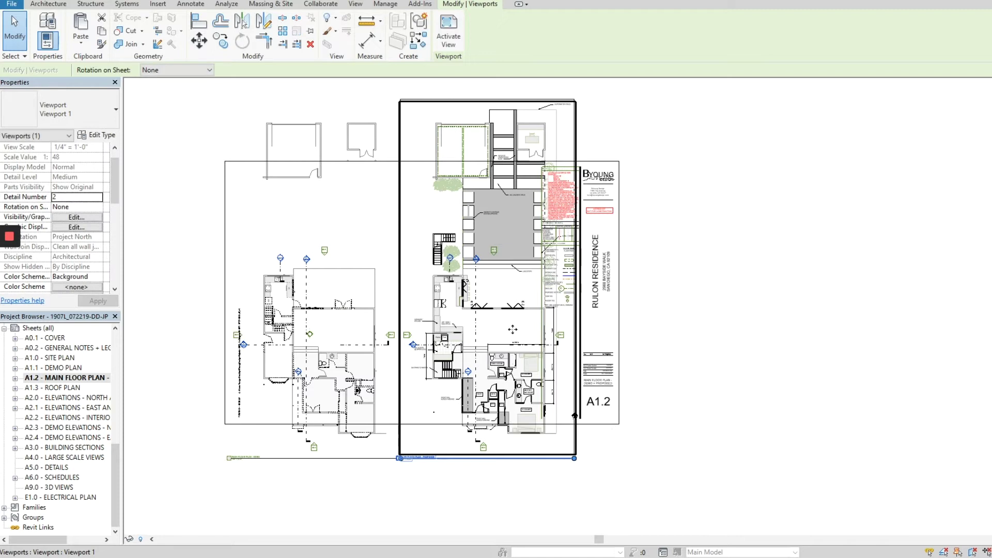
left_click(293, 147)
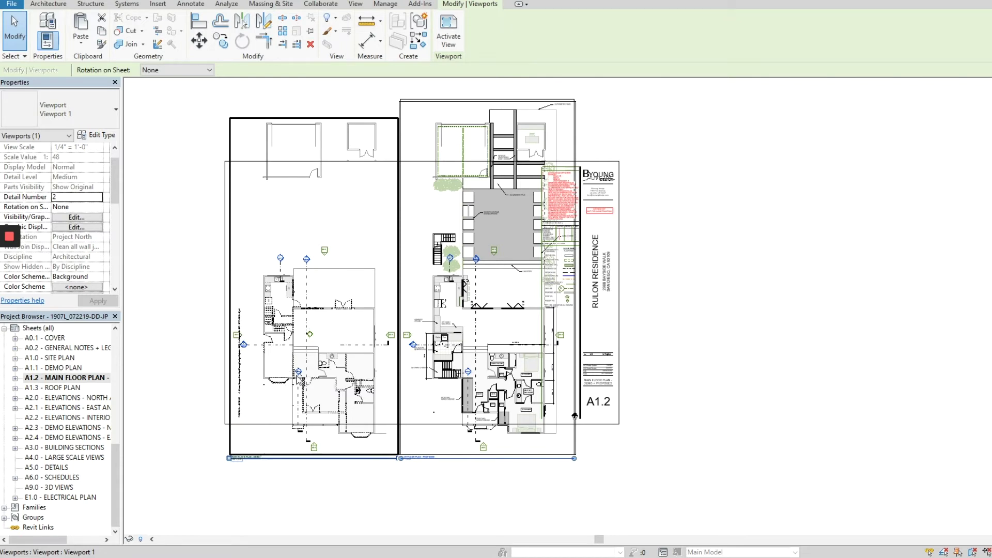
scroll(234, 473, "up", 2)
scroll(311, 448, "down", 3)
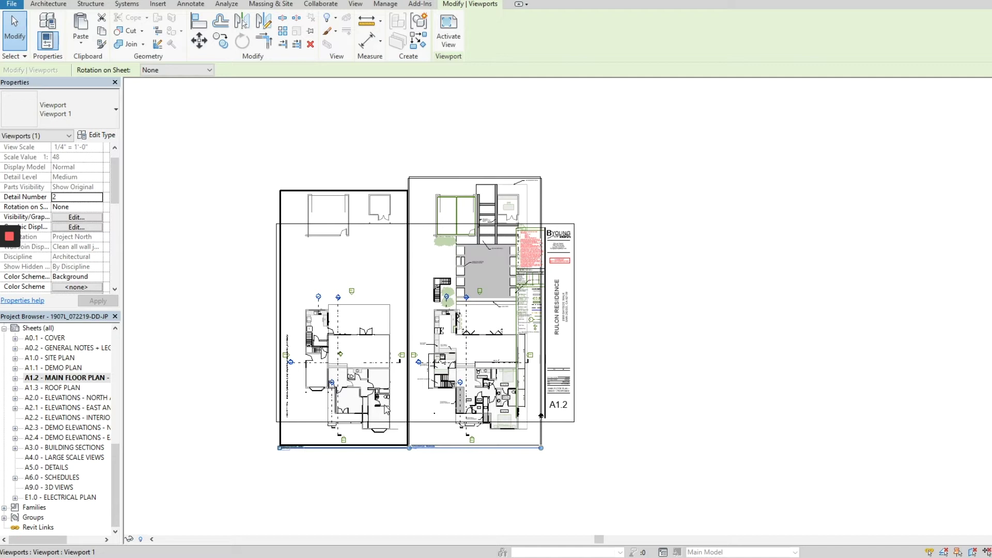
middle_click_drag(384, 310, 372, 302)
scroll(358, 309, "up", 2)
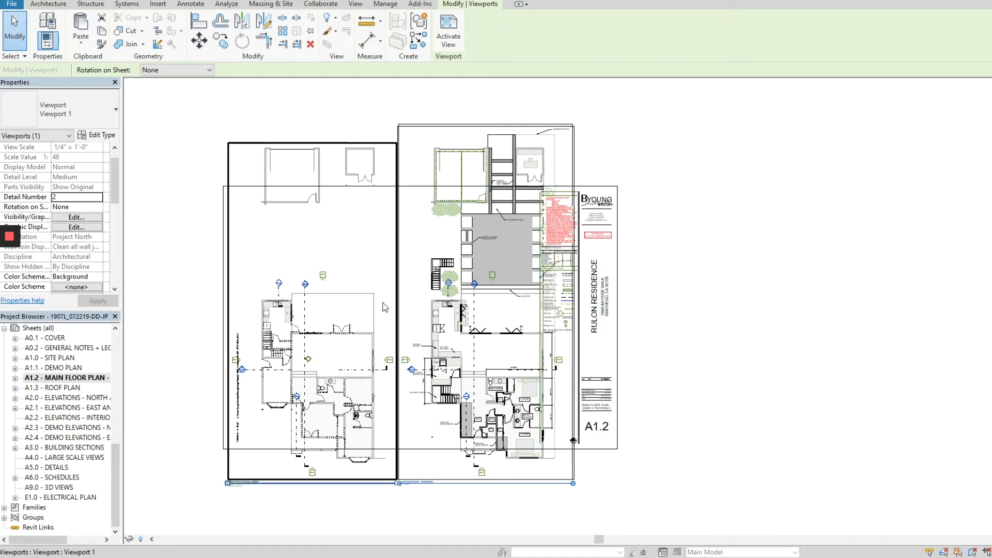
Activate the demo plan viewport and enable Crop View and Crop Region Visible for its view.
double_click(333, 238)
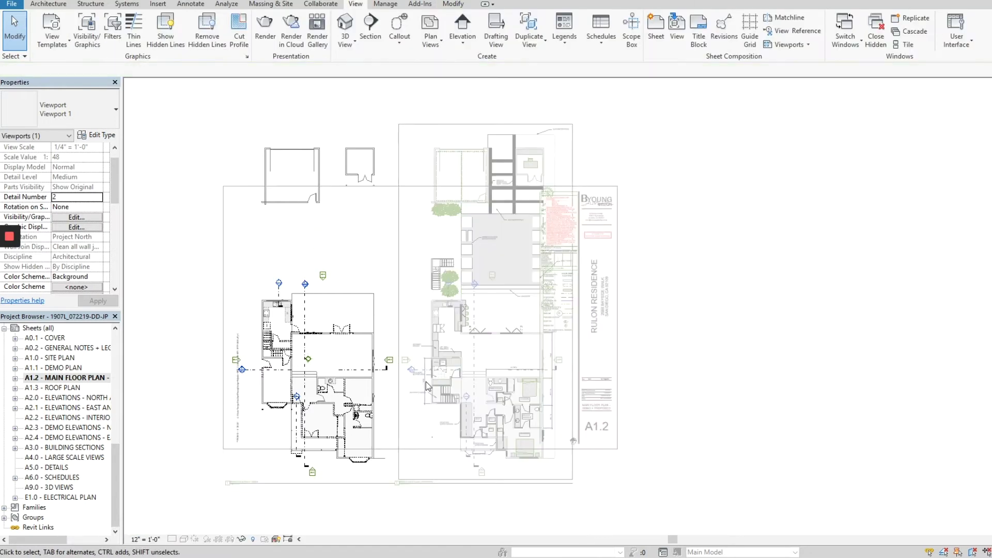
scroll(83, 254, "down", 2)
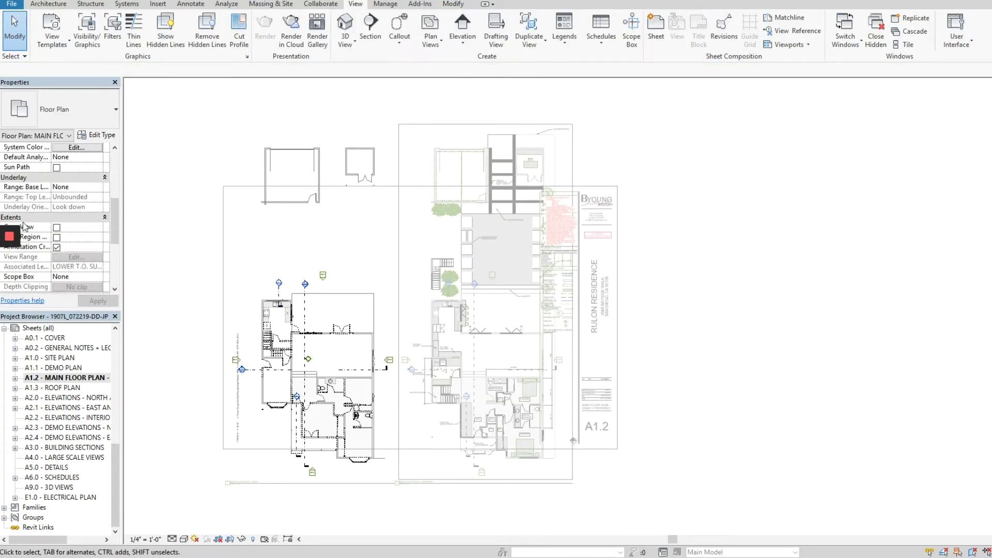
scroll(27, 192, "down", 1)
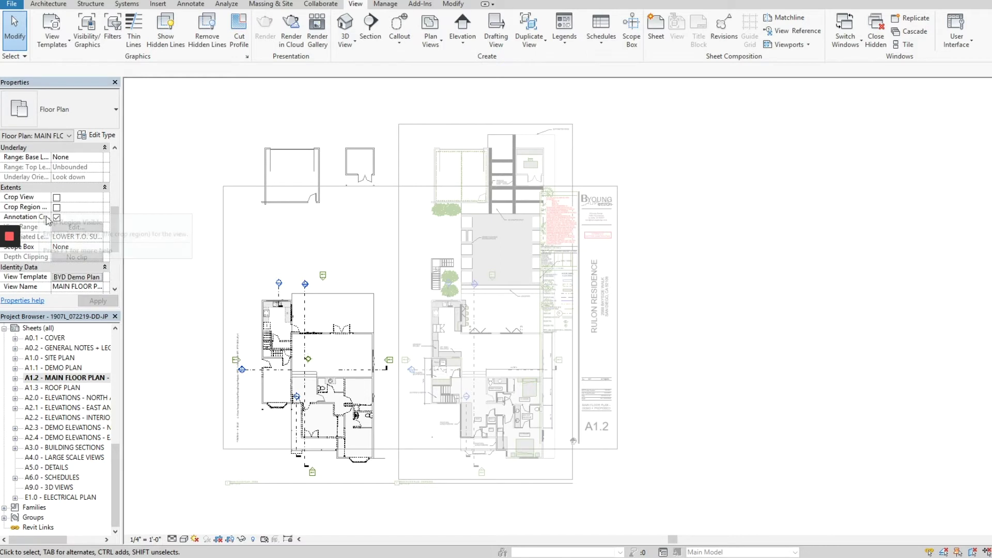
left_click(57, 198)
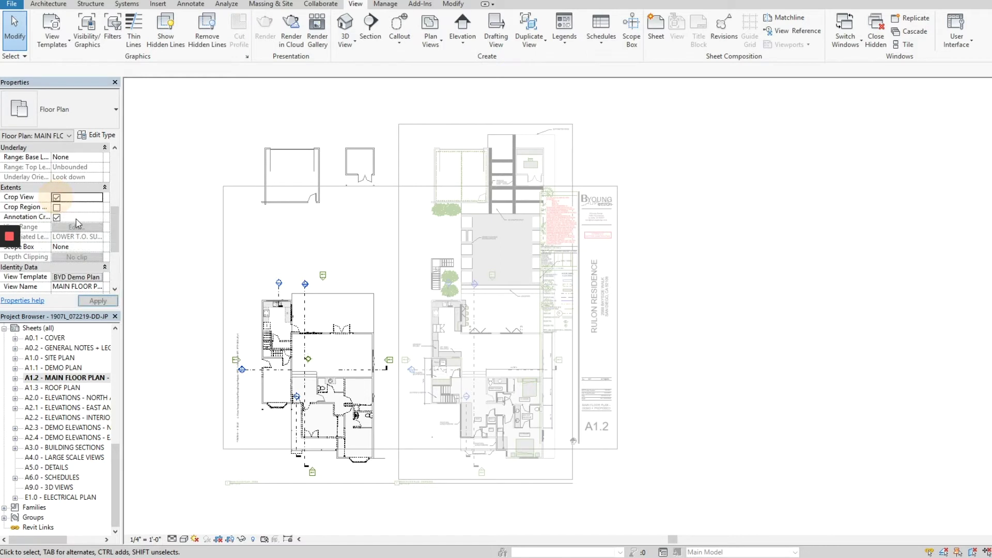
left_click(98, 301)
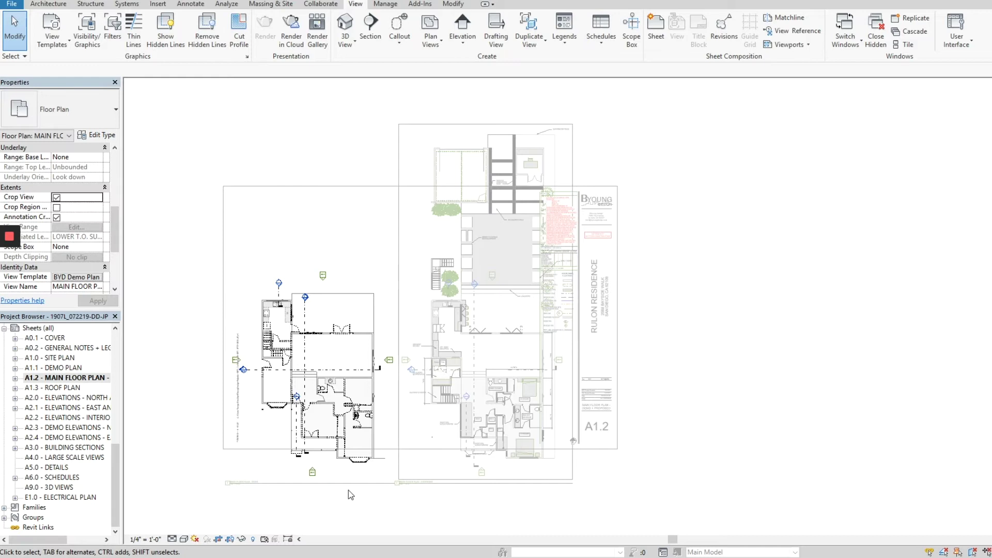
left_click(57, 209)
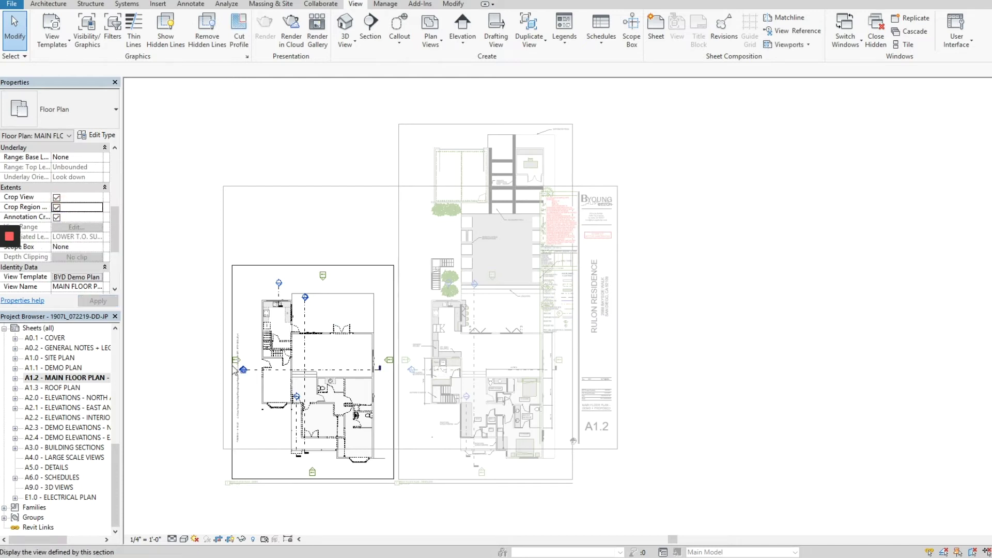
Raise the bottom edge of the demo plan's crop region to just below the house.
scroll(295, 274, "up", 2)
middle_click_drag(296, 276, 350, 192)
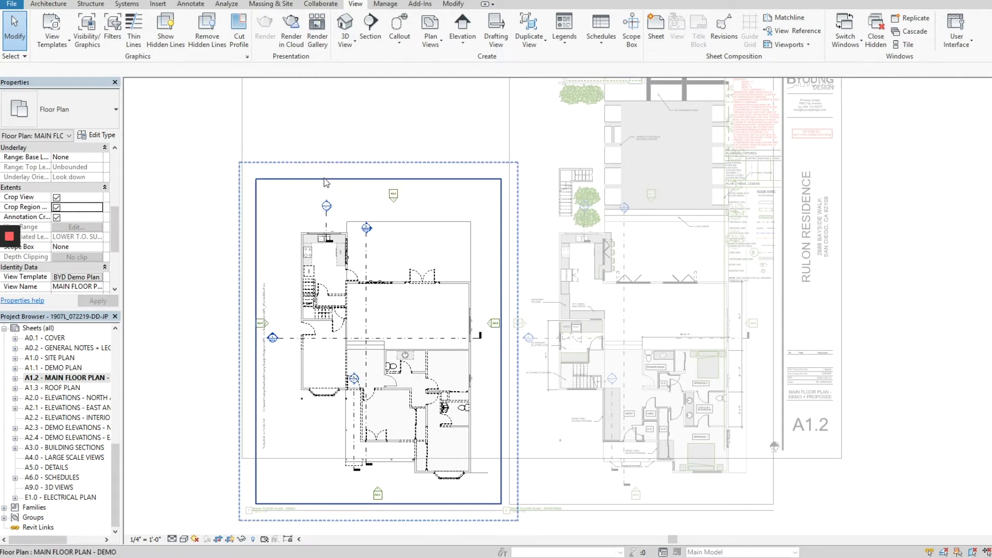
middle_click_drag(326, 182, 325, 151)
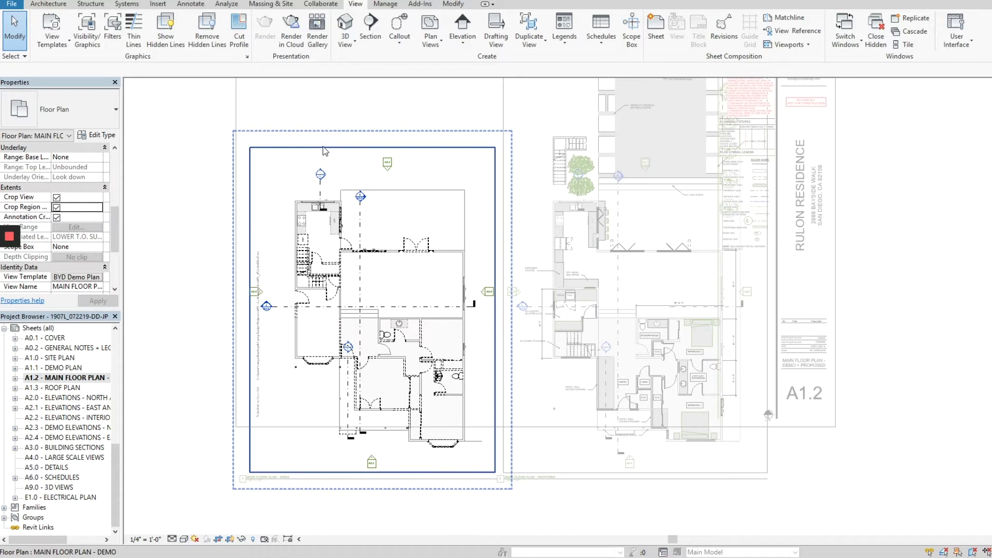
left_click(324, 149)
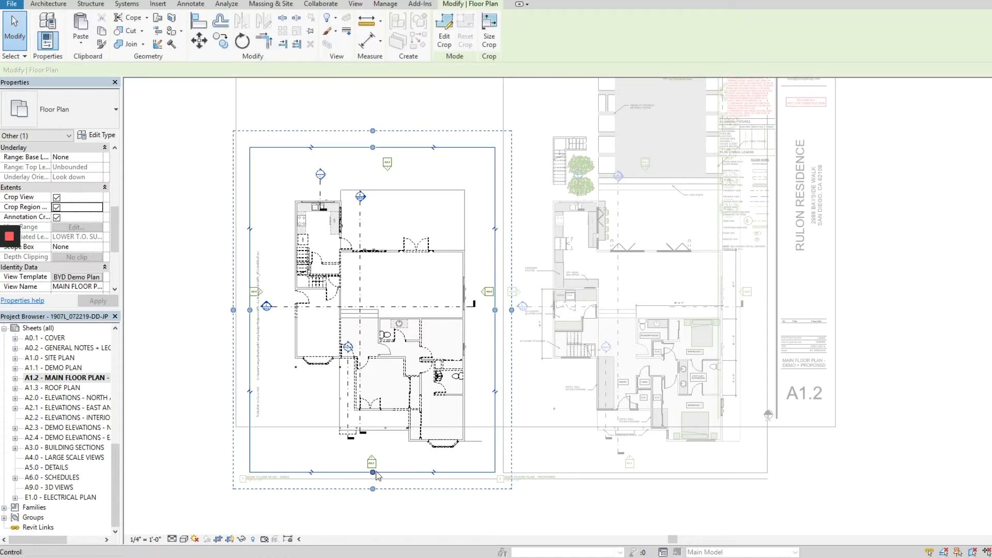
left_click_drag(372, 472, 372, 454)
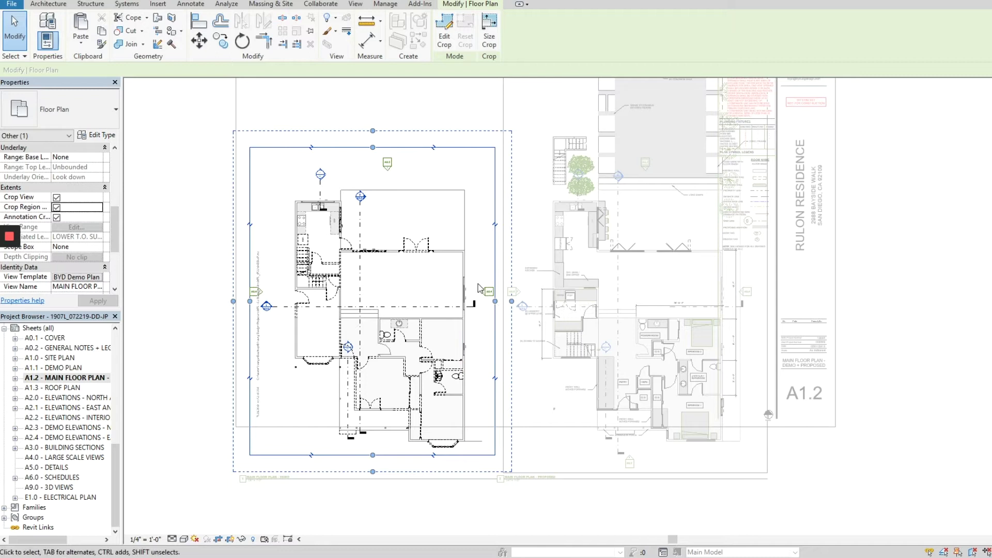
Move the A2.4 elevation marker on the left side of the demo plan inward, closer to the house.
middle_click_drag(475, 308, 448, 295)
left_click_drag(206, 253, 252, 287)
scroll(252, 287, "up", 3)
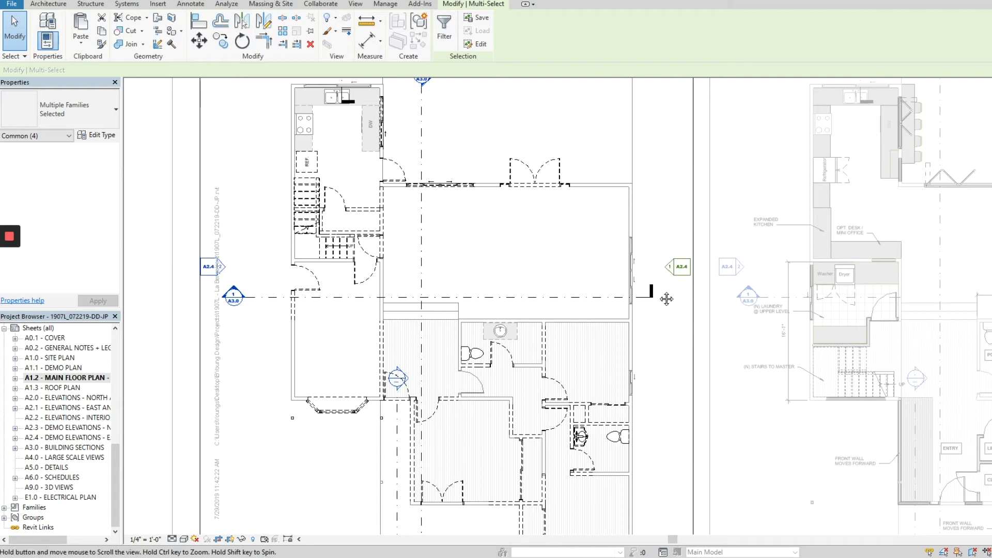
middle_click_drag(669, 299, 657, 285)
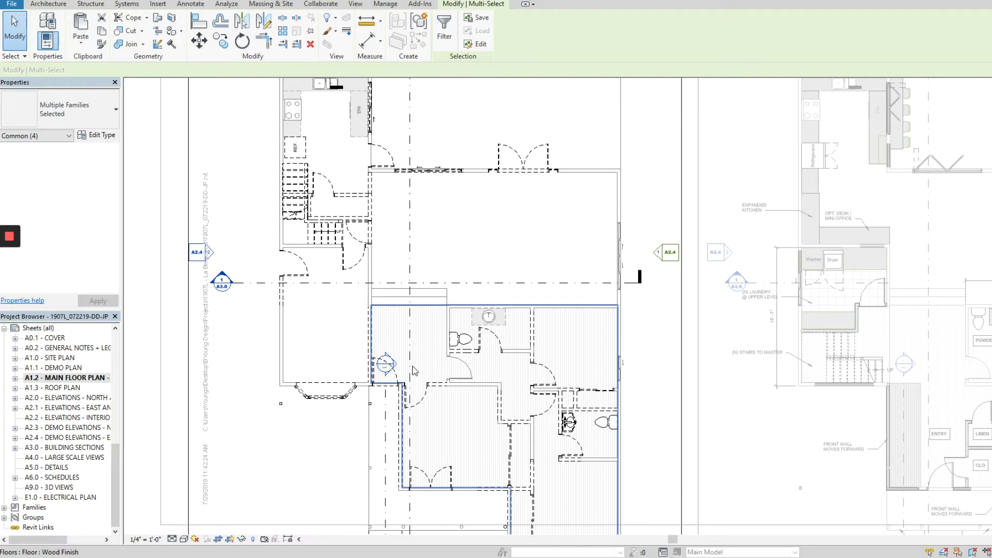
middle_click_drag(446, 396, 428, 368)
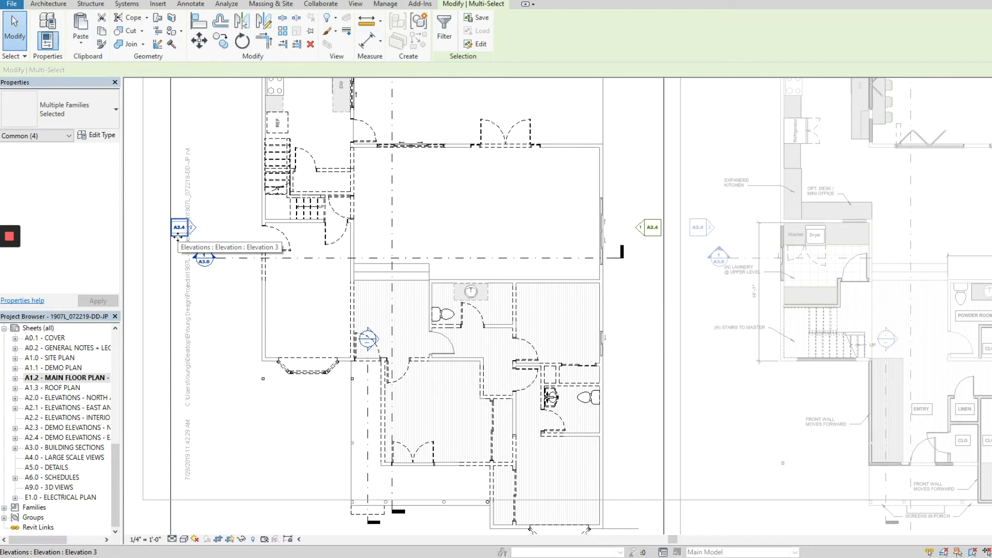
left_click_drag(178, 236, 225, 225)
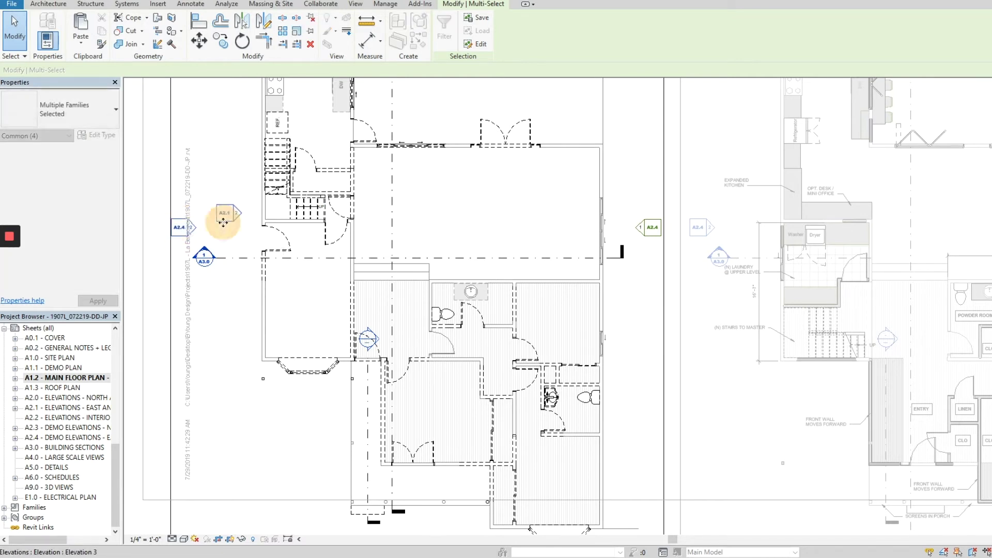
Shorten the demo plan's horizontal building section line by moving its 1/A3.0 head toward the house.
left_click(244, 258)
left_click(232, 258)
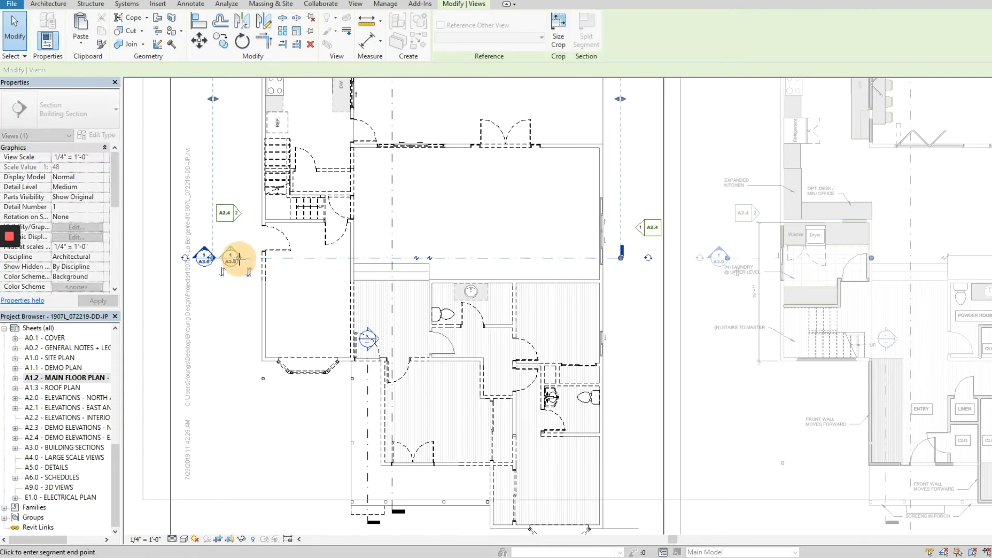
left_click_drag(233, 259, 236, 259)
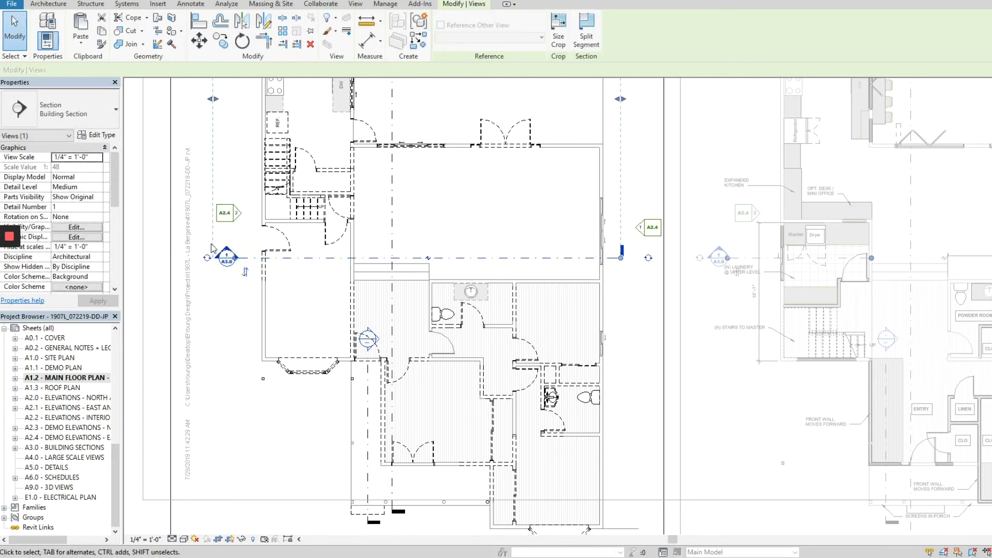
Move the A2.4 elevation marker on the right side of the demo plan closer to the exterior wall.
middle_click_drag(221, 184, 241, 294)
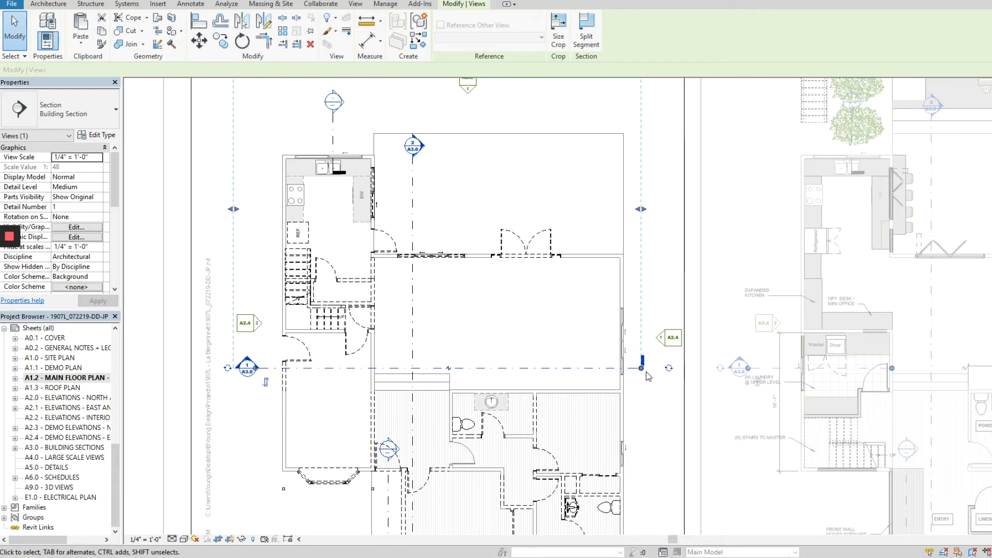
middle_click_drag(657, 393, 620, 359)
mouse_move(614, 277)
left_mouse_down()
mouse_move(661, 339)
mouse_move(619, 315)
left_mouse_up()
left_click(623, 349)
Lower the A2.3 elevation marker above the demo plan so it sits closer to the house.
scroll(623, 349, "down", 4)
middle_click_drag(624, 349, 564, 330)
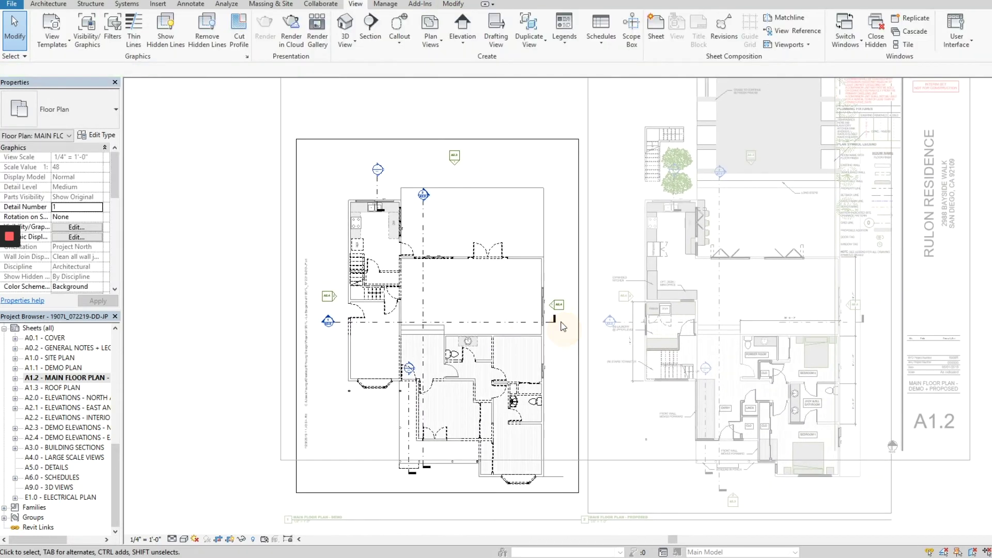
left_click_drag(428, 125, 481, 185)
scroll(464, 152, "up", 3)
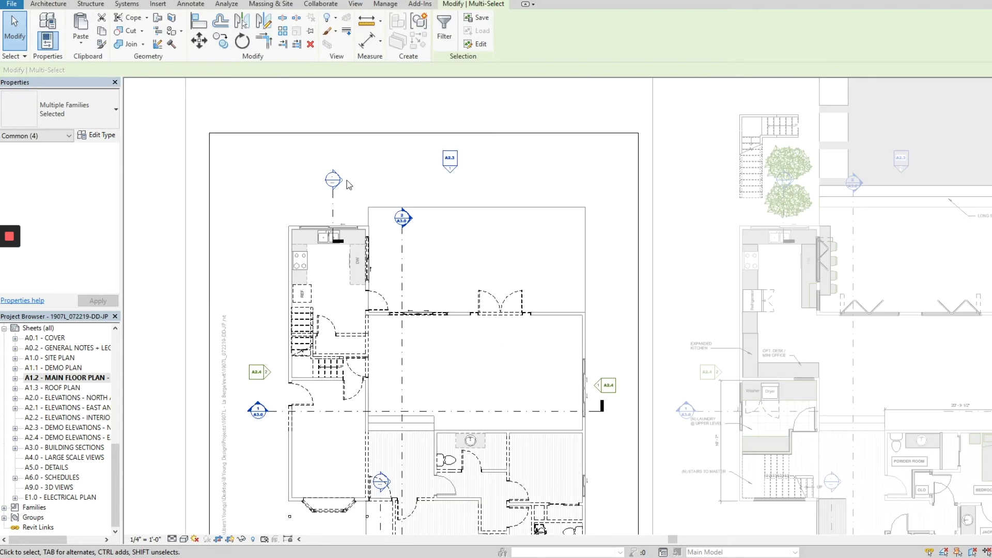
left_click_drag(458, 156, 458, 176)
middle_click_drag(351, 204, 357, 116)
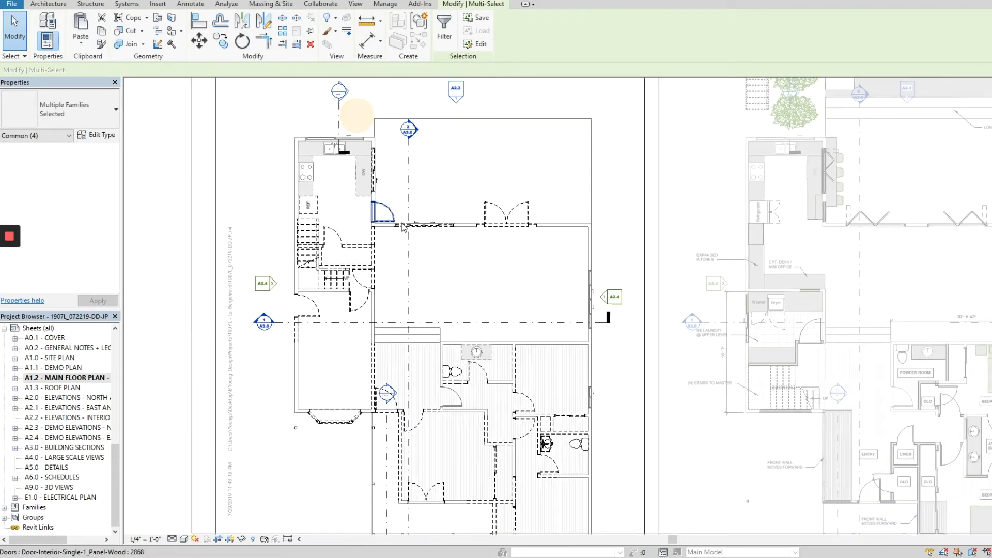
Deactivate the demo plan view and return to the sheet.
middle_click_drag(405, 239, 403, 155)
middle_click_drag(444, 357, 435, 330)
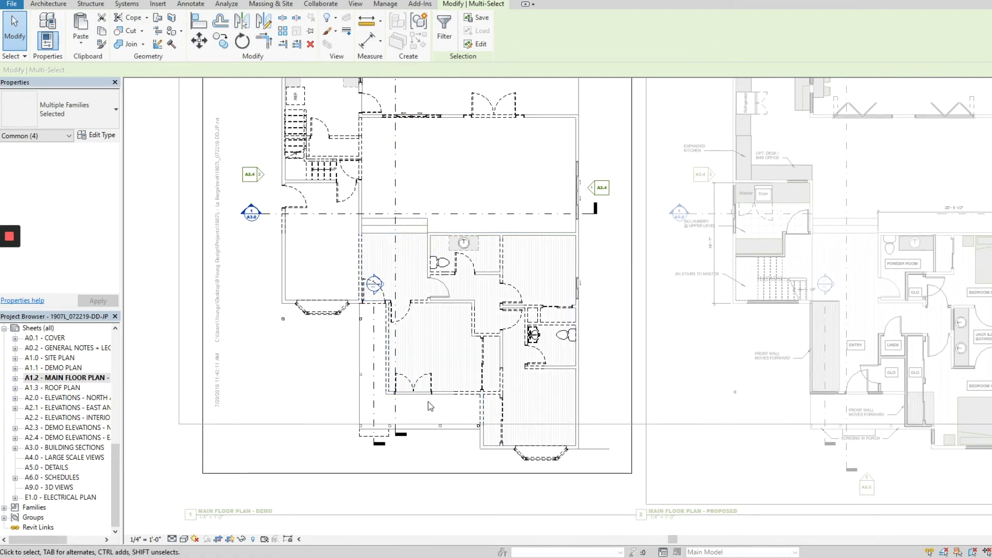
scroll(412, 448, "up", 2)
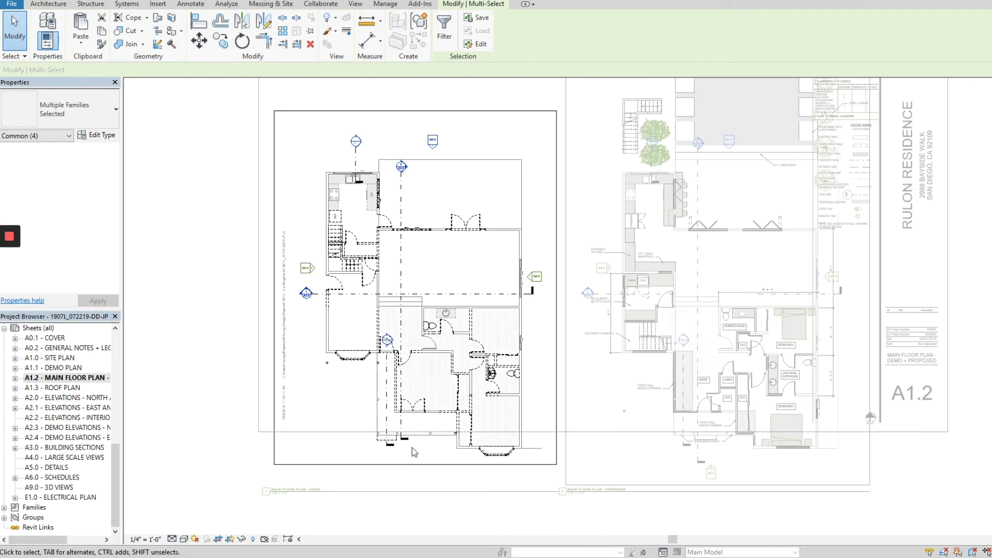
scroll(412, 448, "down", 2)
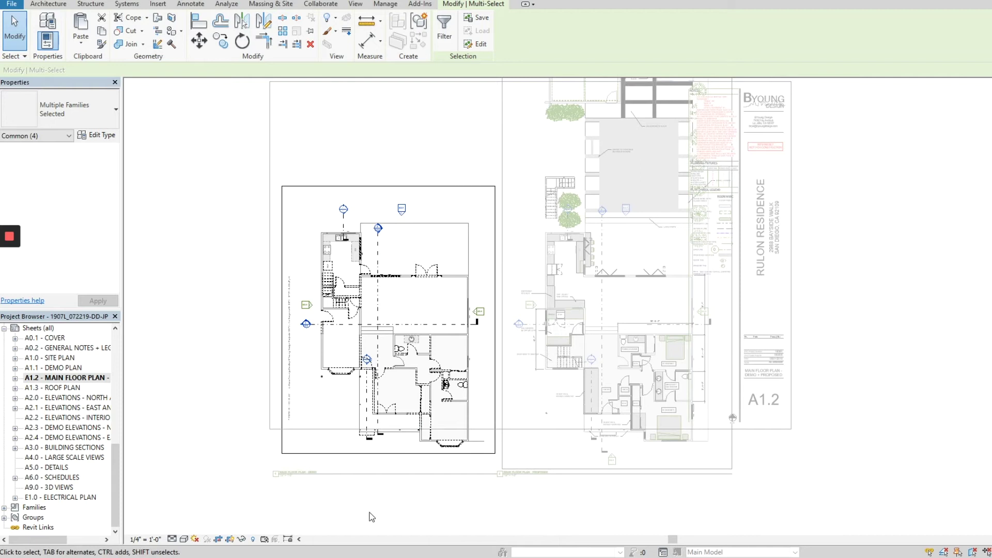
left_click(455, 502)
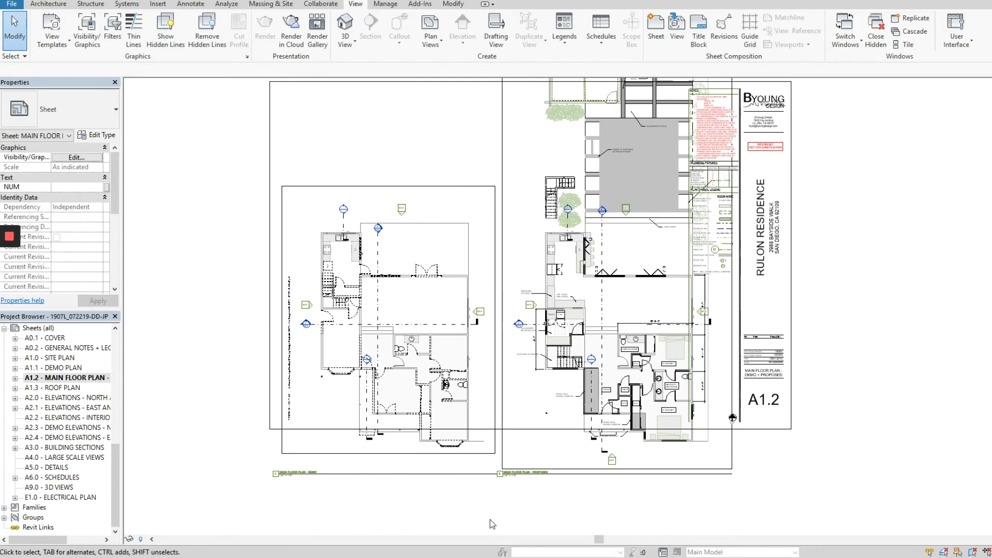
Move the demo plan viewport up so the plan and its view title fit inside the title block border.
scroll(326, 421, "down", 2)
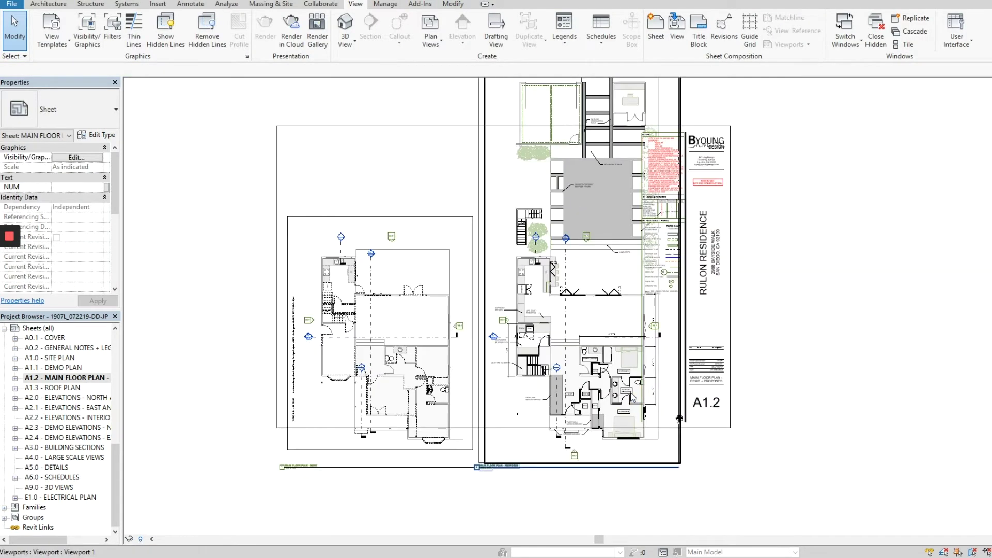
left_click(410, 307)
left_click_drag(410, 308, 424, 243)
left_click(333, 466)
scroll(318, 407, "up", 2)
scroll(413, 470, "down", 2)
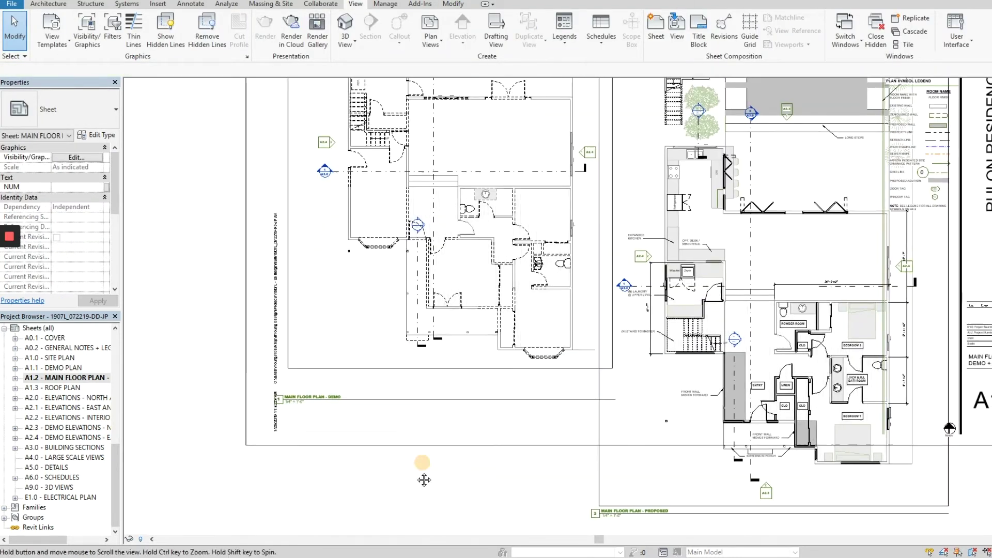
scroll(381, 340, "down", 1)
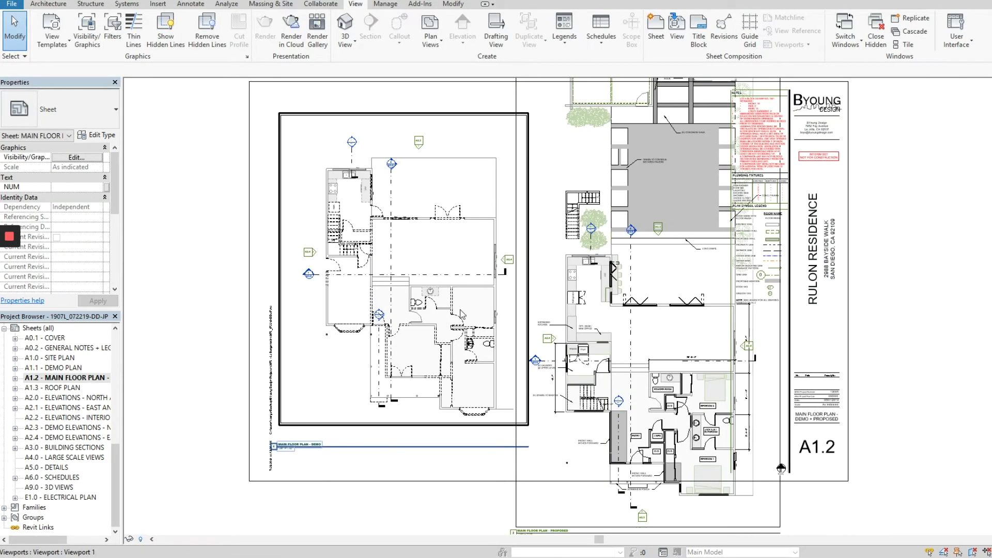
left_click(430, 291)
mouse_move(430, 291)
left_mouse_down()
mouse_move(437, 284)
mouse_move(323, 324)
mouse_move(454, 270)
mouse_move(436, 274)
left_mouse_up()
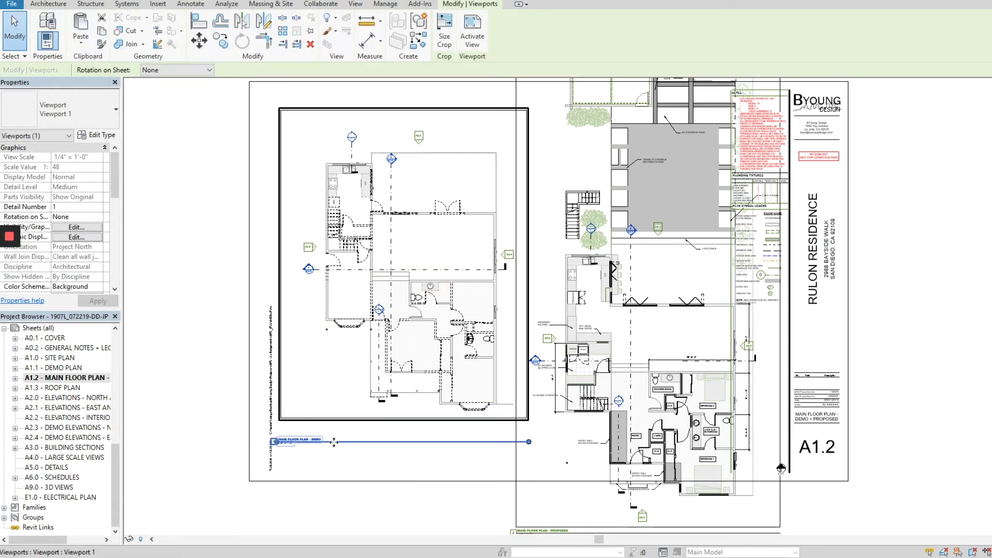
left_click(355, 512)
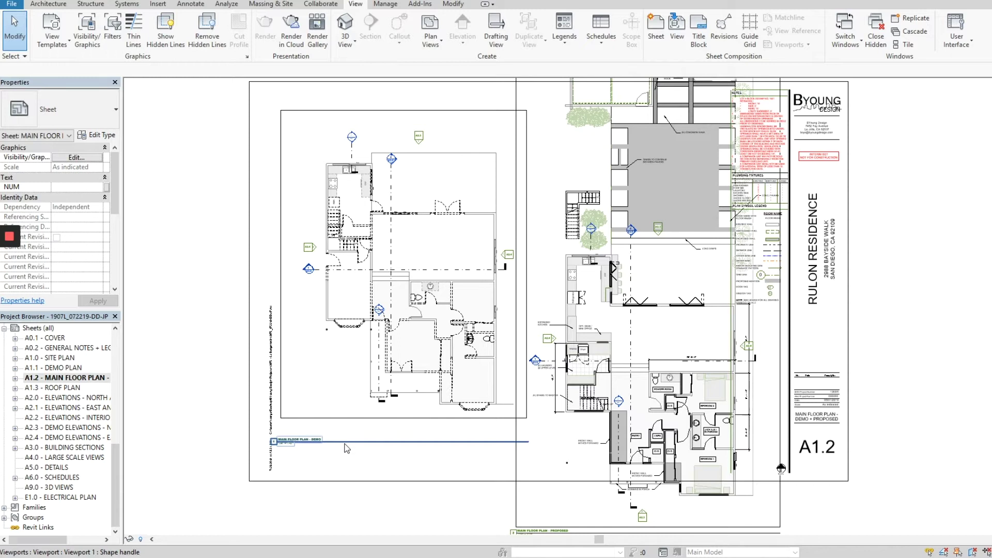
Shift the MAIN FLOOR PLAN - DEMO view title to the right, keeping it below the viewport.
left_click(357, 456)
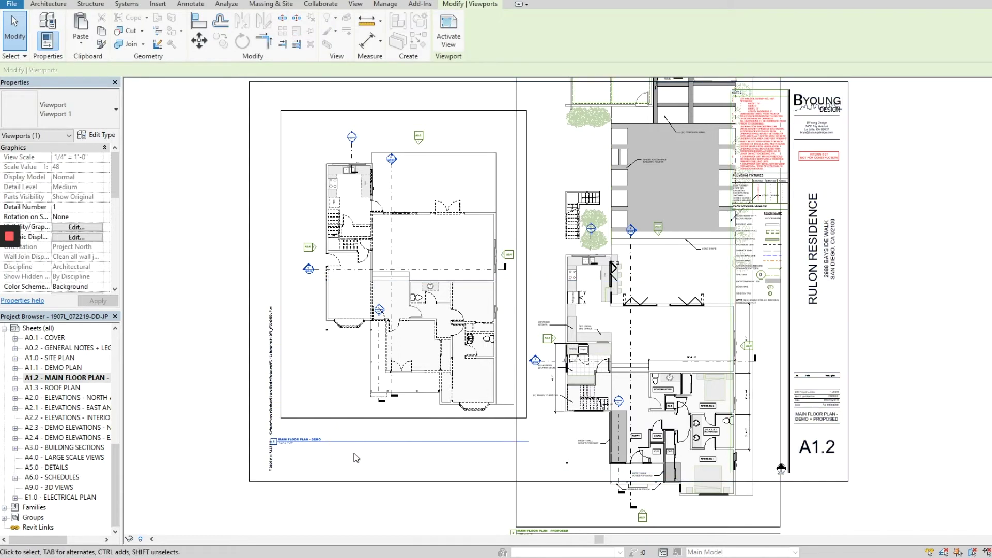
left_click_drag(357, 457, 386, 243)
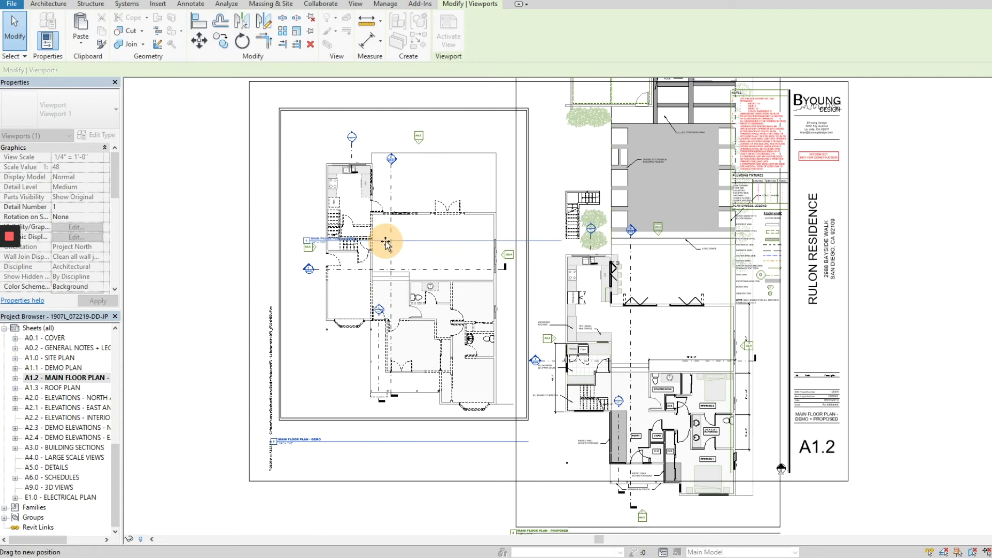
left_click_drag(387, 243, 384, 437)
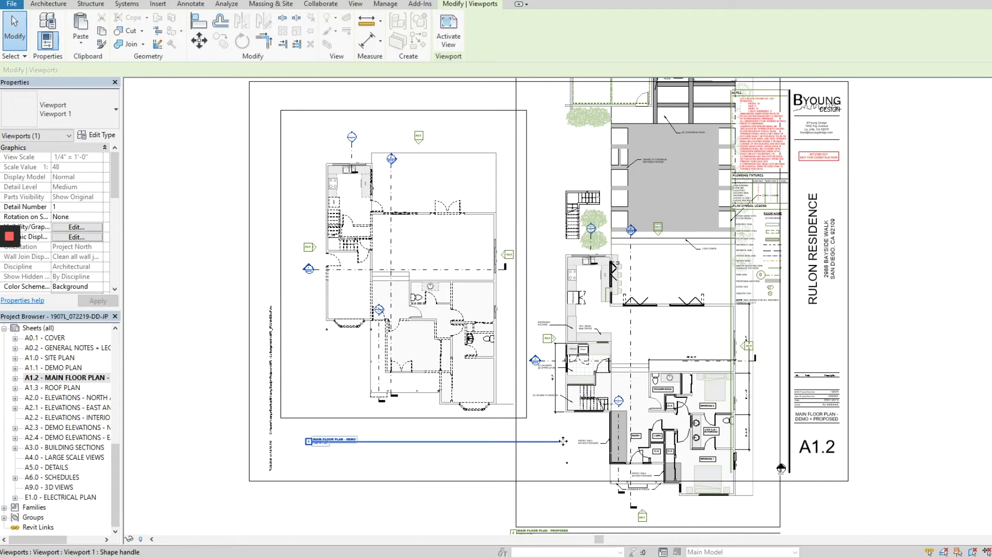
Shorten the demo plan's view title line so it ends just inside the viewport's right edge.
left_click(417, 225)
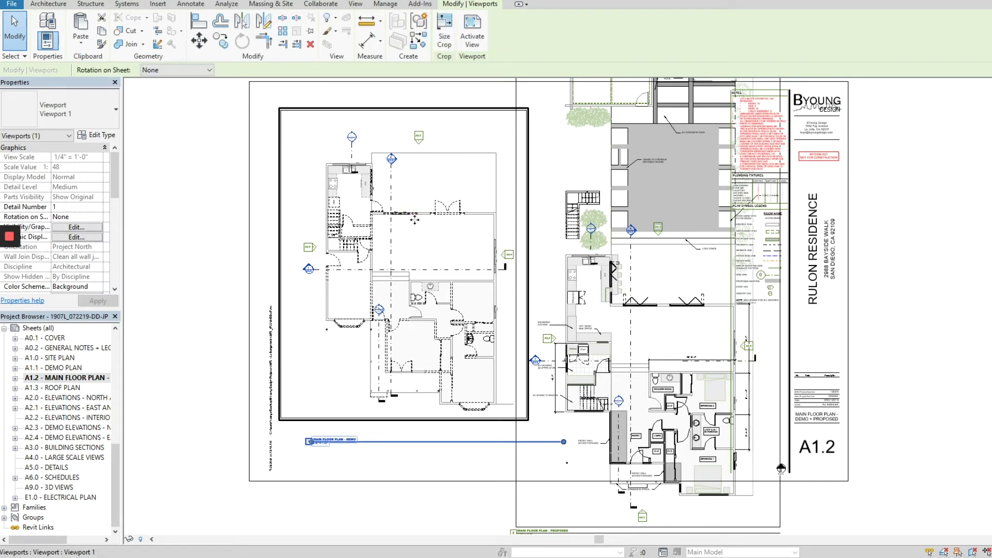
left_click_drag(564, 442, 566, 444)
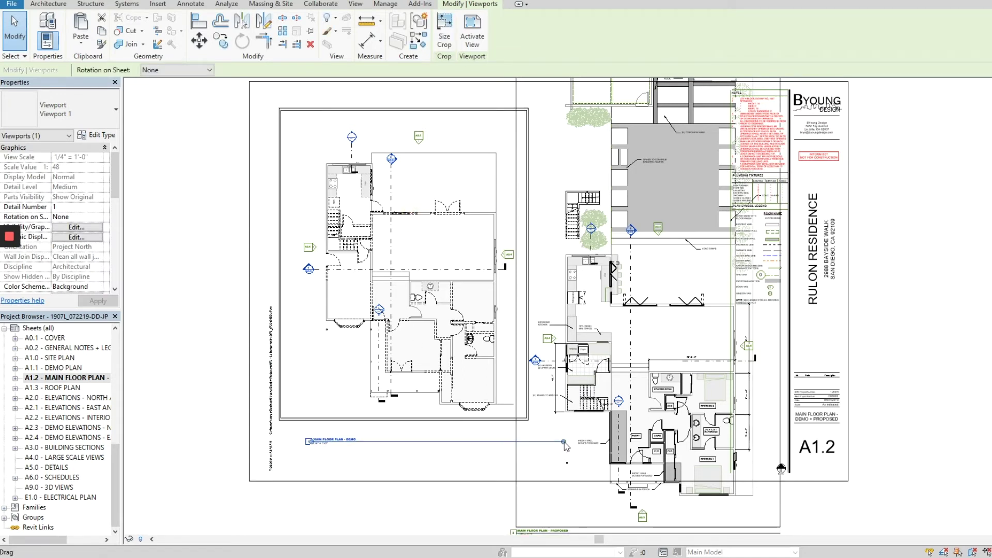
left_click_drag(565, 443, 511, 442)
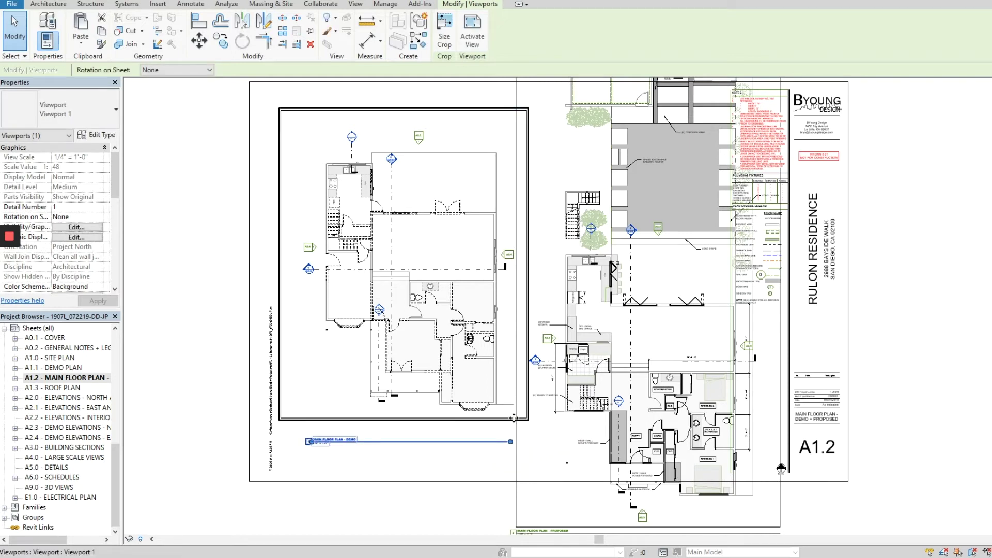
scroll(454, 435, "down", 2)
left_click(385, 482)
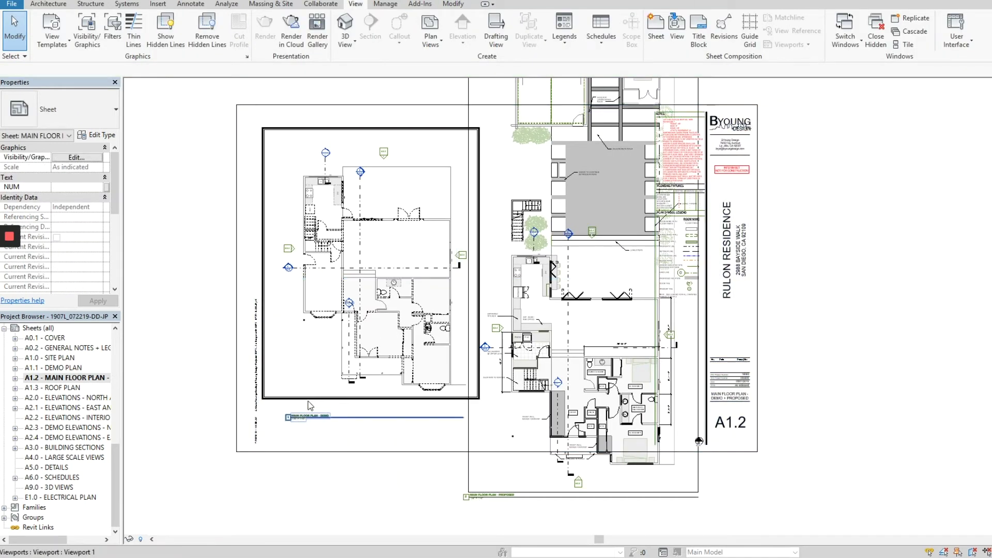
Move the demo plan viewport left, close to the sheet's left border.
left_click(377, 234)
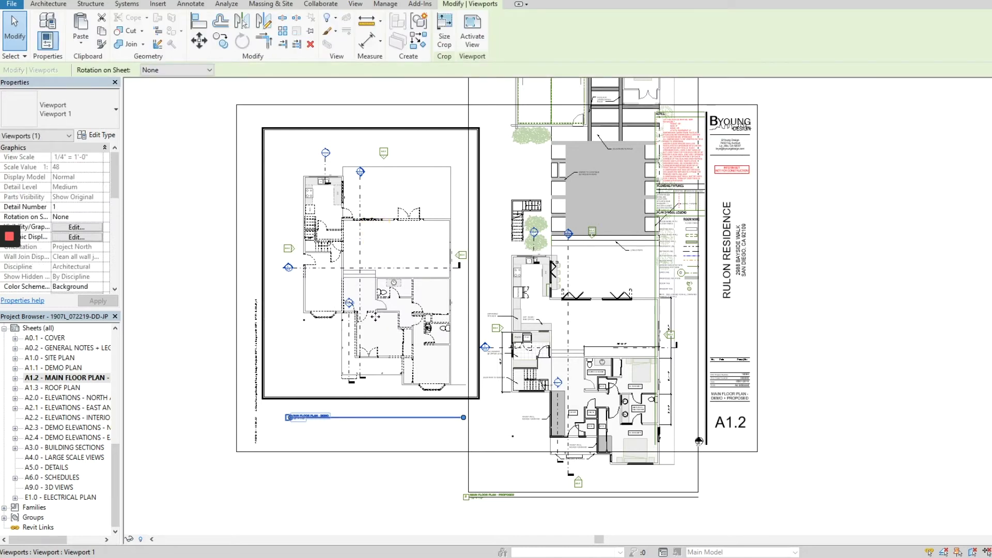
left_click_drag(377, 318, 355, 317)
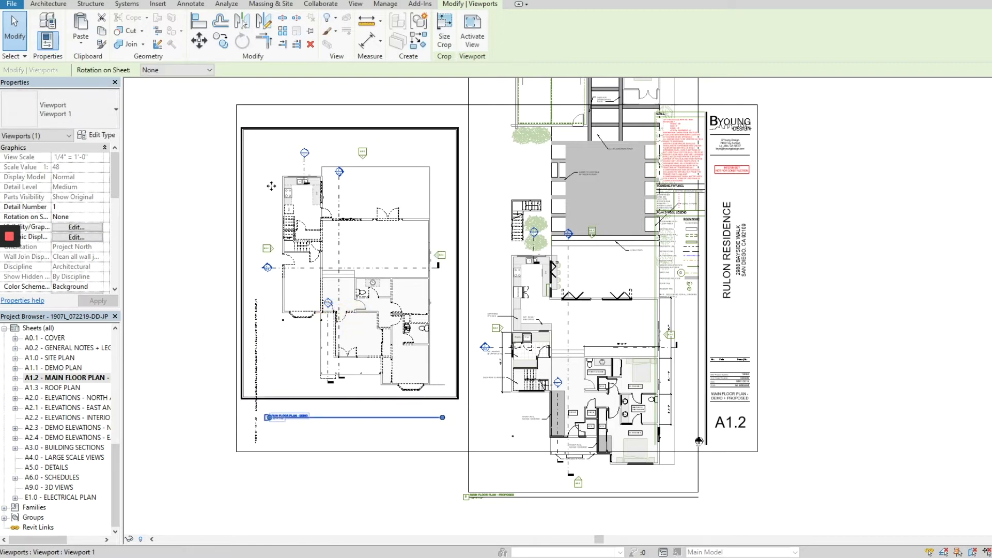
left_click(550, 387)
middle_click_drag(551, 386, 489, 372)
middle_click_drag(507, 336, 415, 331)
scroll(507, 309, "down", 1)
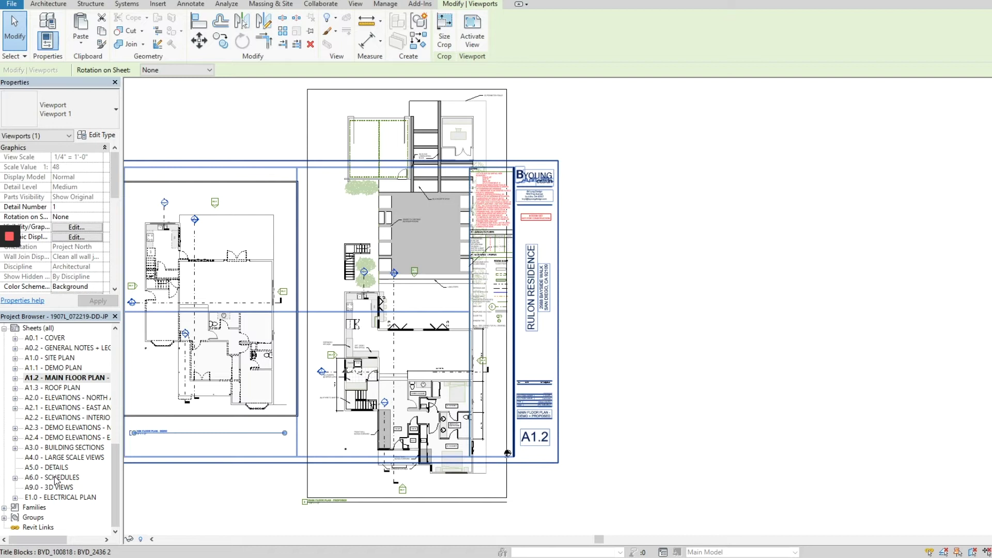
Collapse the 3D Views, Building Section and Wall Section groups in the Project Browser and select the SITE PLAN - PROPOSED view.
scroll(53, 361, "up", 10)
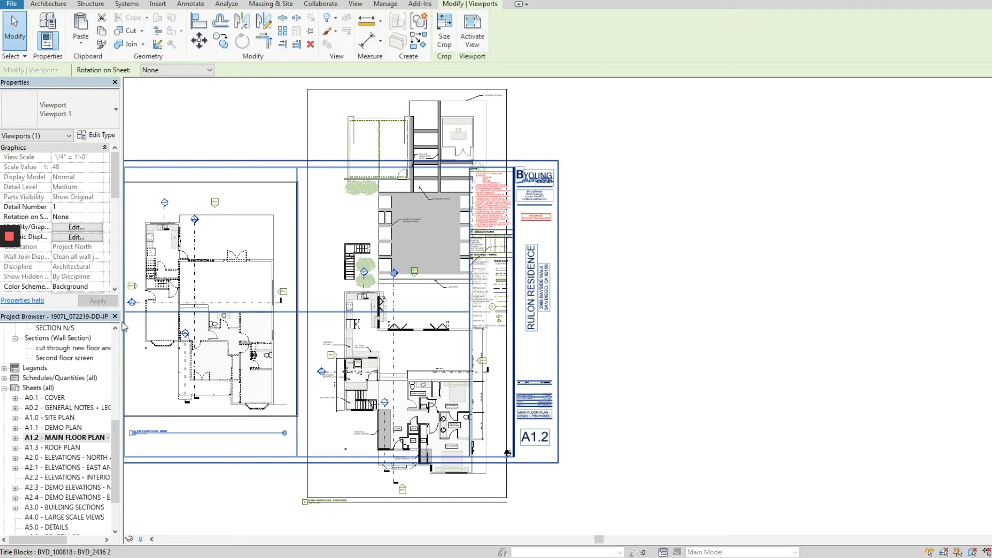
key("Escape")
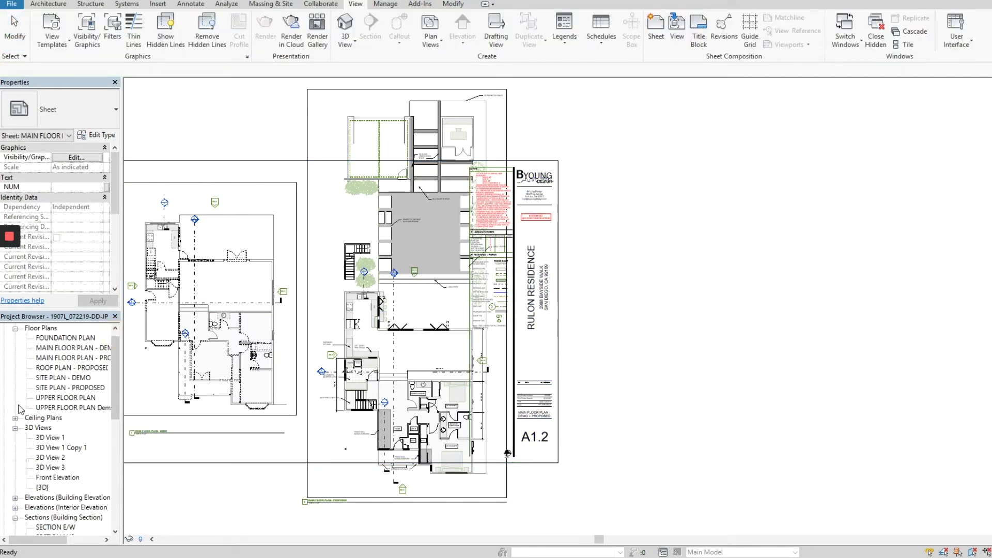
left_click(15, 428)
left_click(15, 457)
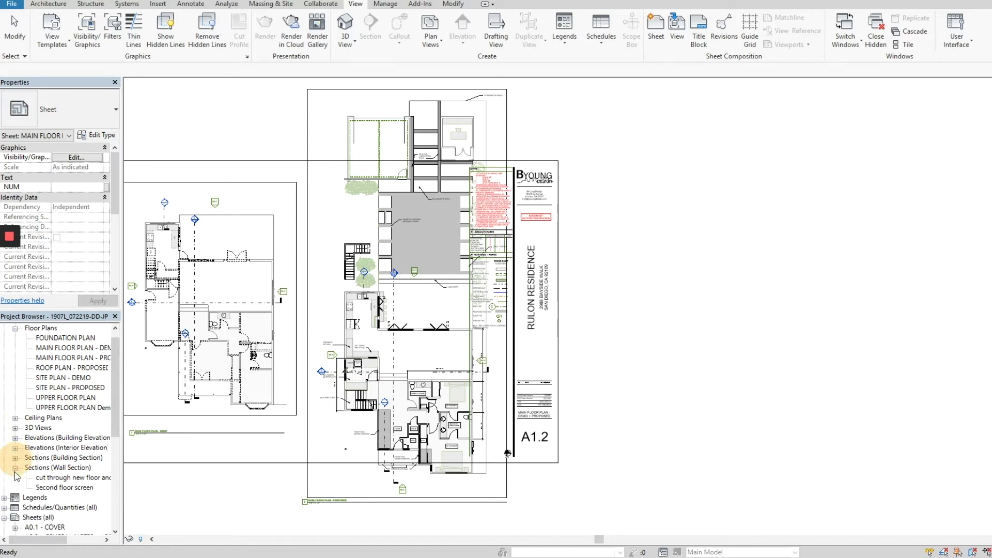
left_click(15, 467)
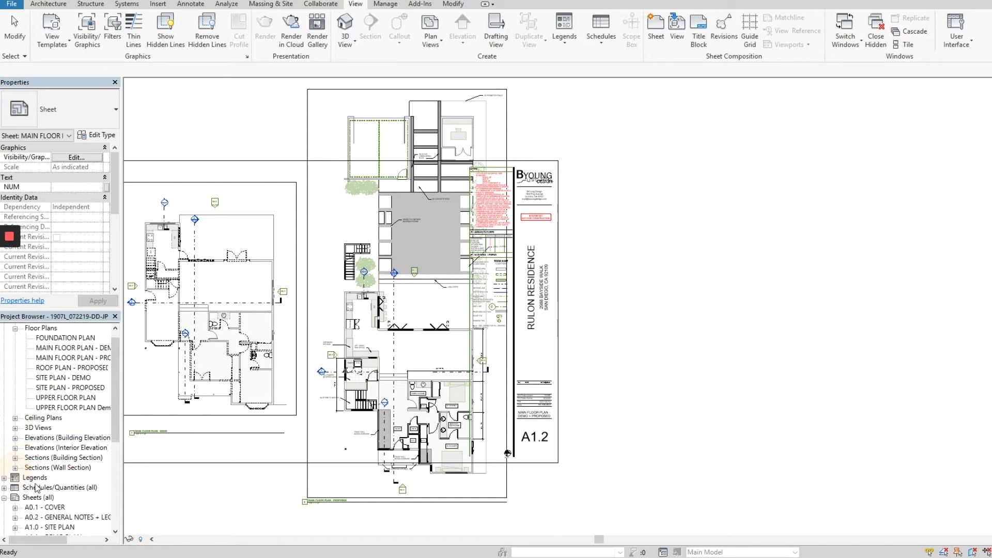
left_click(57, 388)
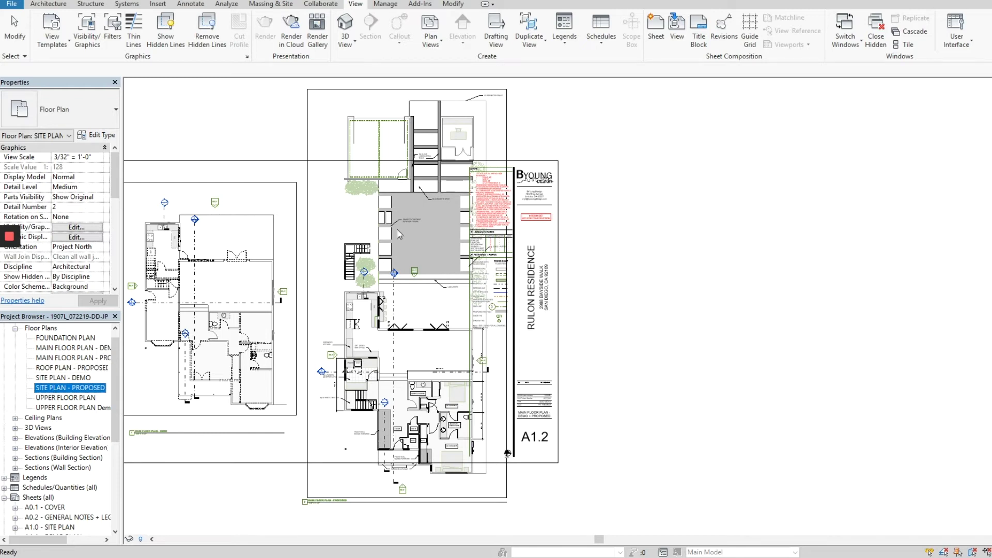
Activate the proposed main floor plan viewport and lower its crop region's upper edge to just above the exterior stairs.
double_click(361, 226)
left_click(404, 90)
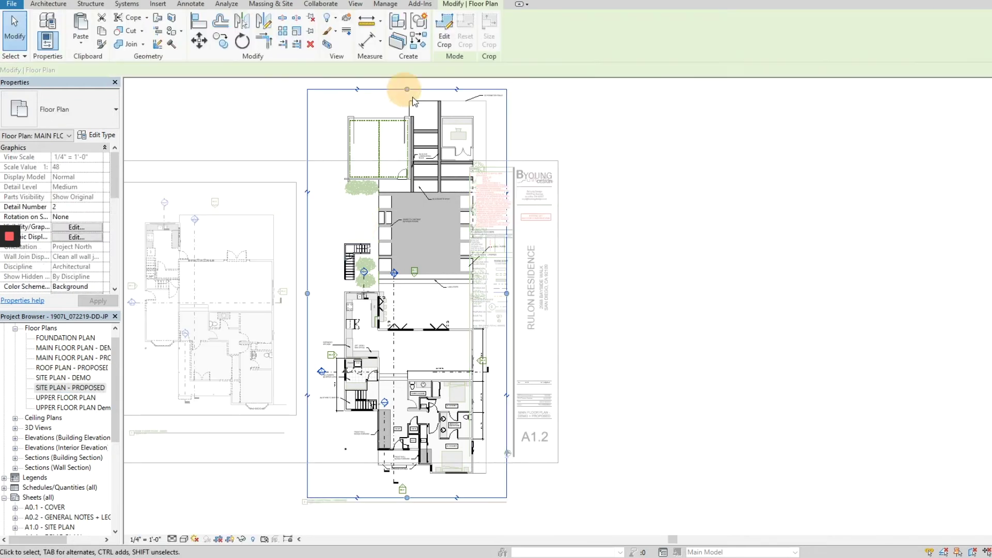
scroll(409, 91, "up", 2)
left_click_drag(414, 168, 418, 285)
middle_click_drag(418, 285, 387, 258)
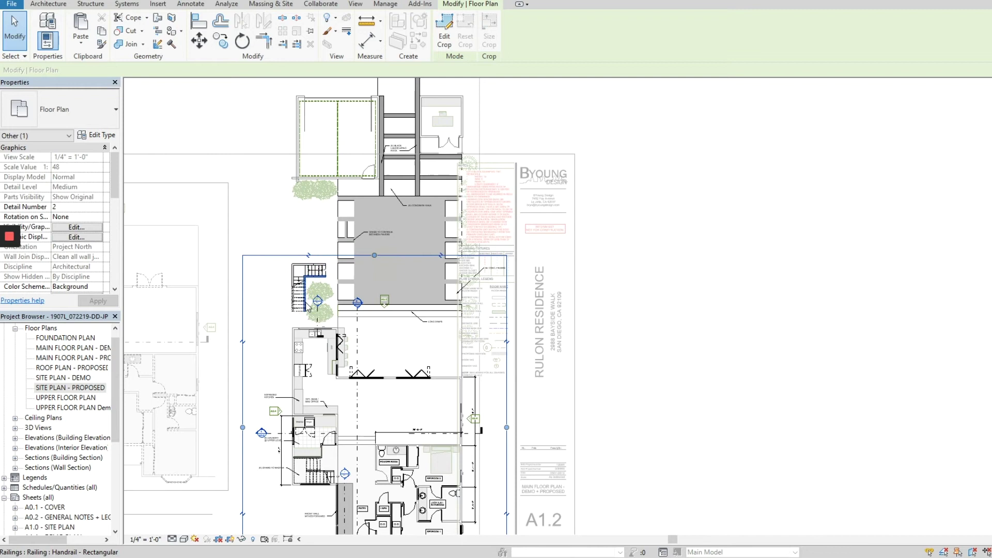
Move the elevation marker below the front porch up, closer to the building and well inside the crop boundary.
scroll(312, 275, "up", 1)
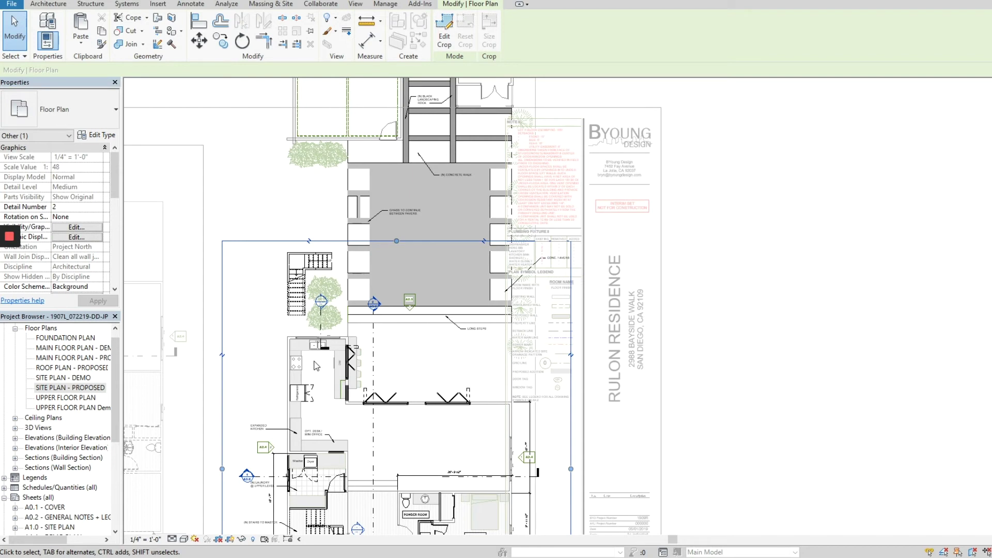
middle_click_drag(417, 349, 394, 313)
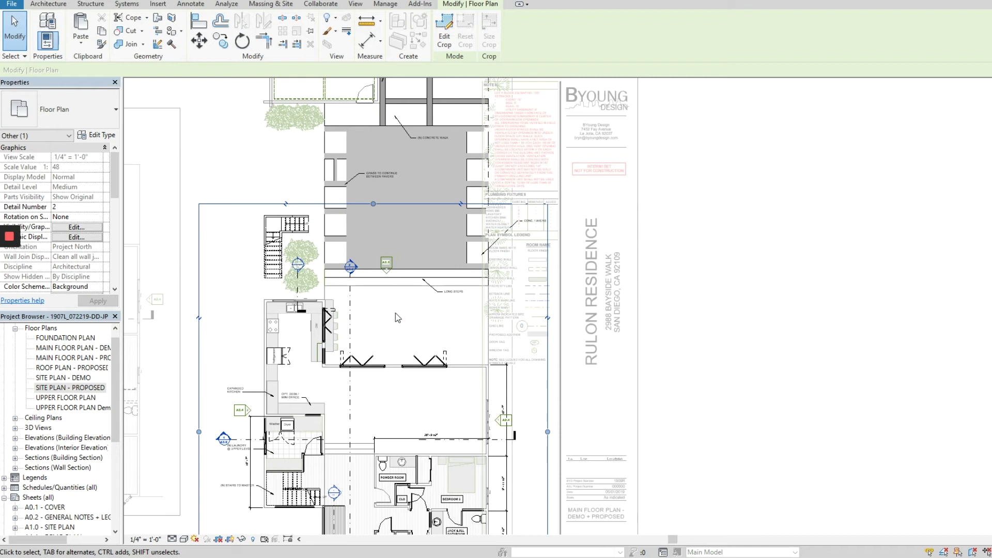
middle_click_drag(363, 404, 357, 347)
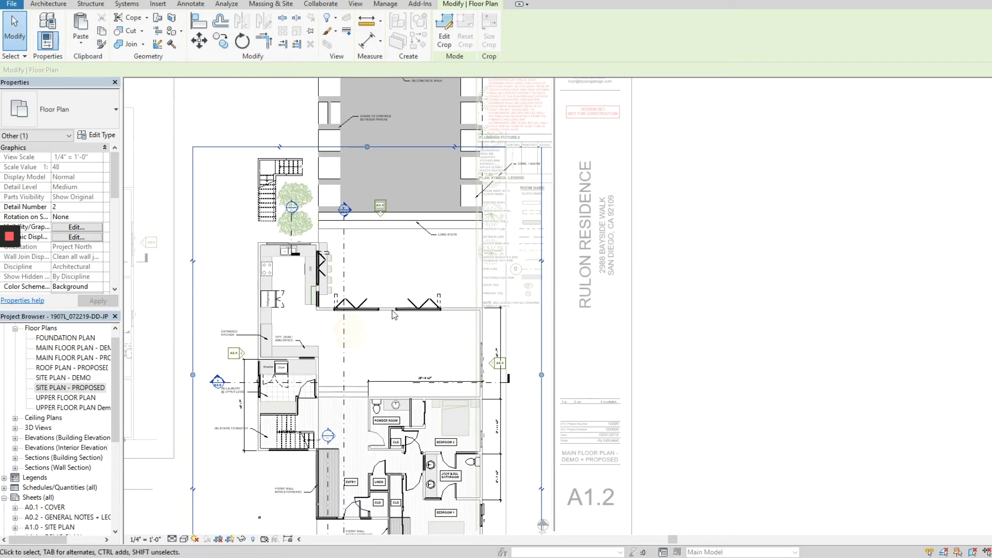
scroll(385, 410, "down", 2)
middle_click_drag(389, 388, 380, 370)
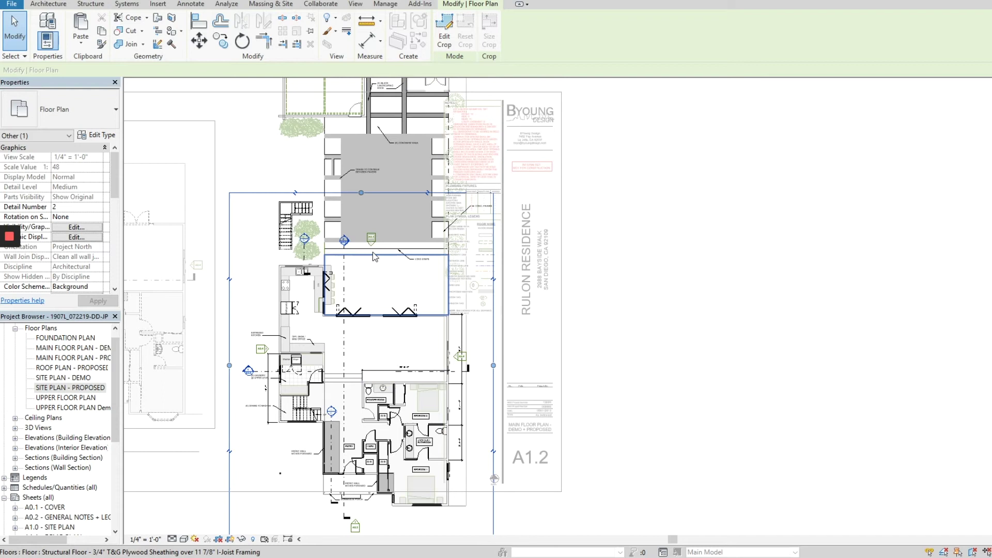
mouse_move(364, 210)
middle_mouse_down()
mouse_move(365, 227)
mouse_move(349, 206)
middle_mouse_up()
scroll(365, 226, "down", 2)
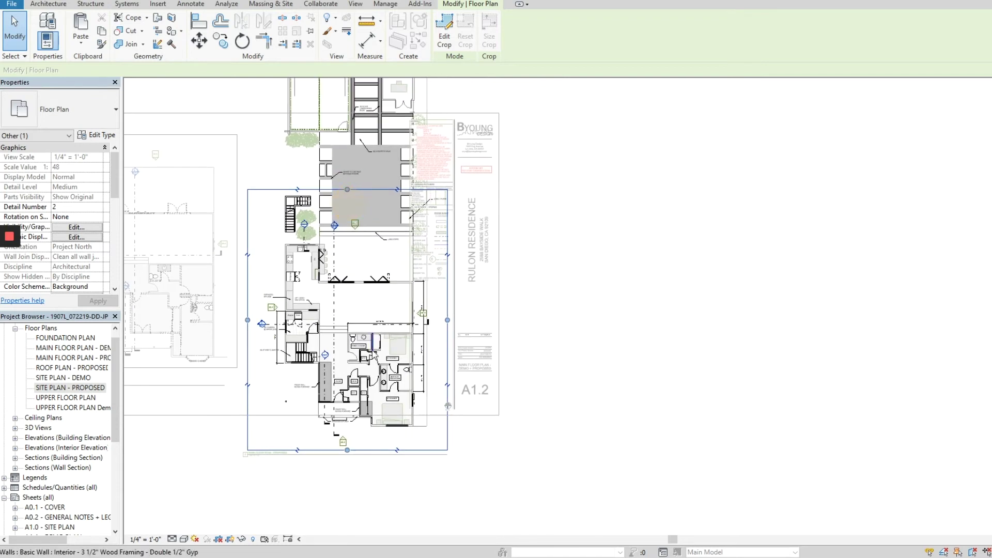
scroll(378, 478, "up", 4)
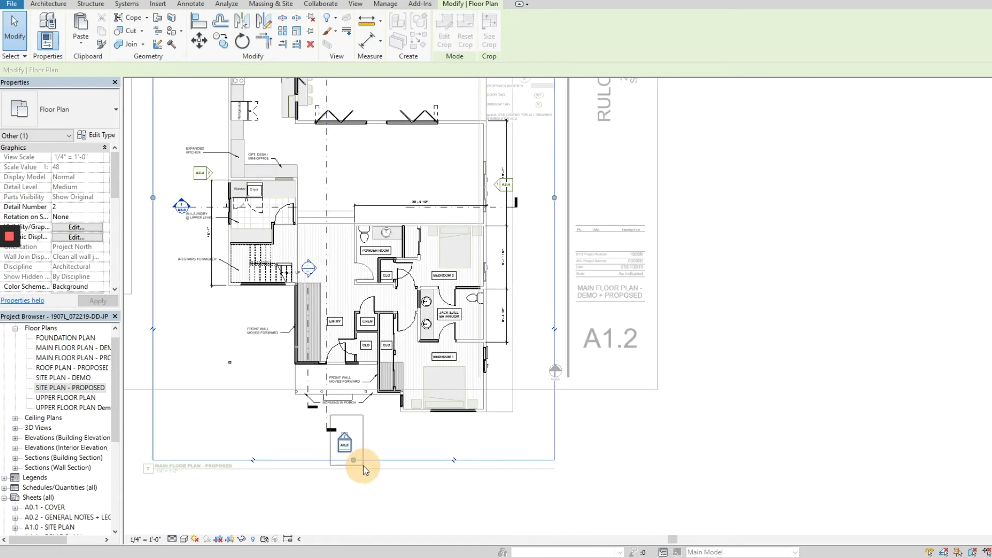
left_click(353, 445)
left_click_drag(353, 446, 354, 427)
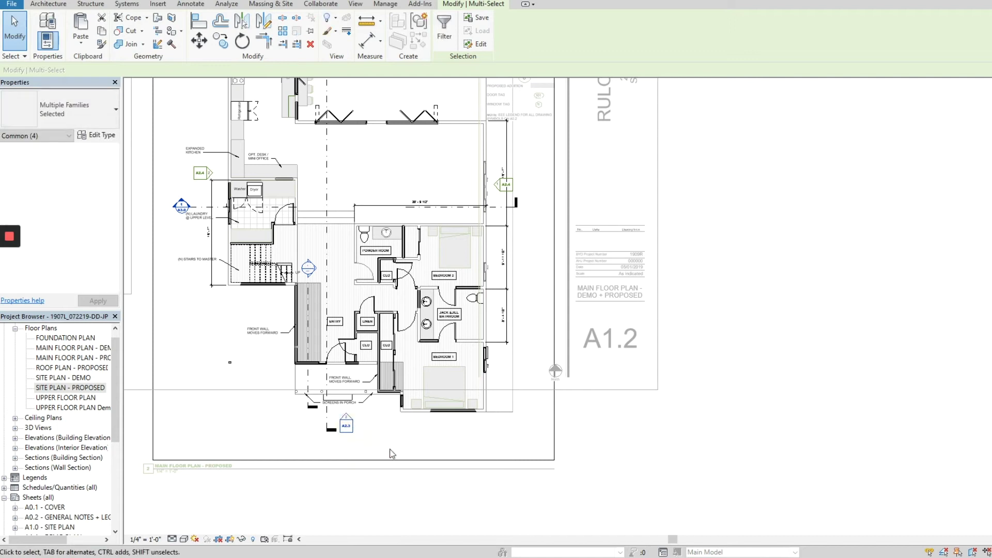
left_click(457, 440)
Move the dimension string along the plan's right wall closer to the building and nudge the adjacent A2.4 elevation marker outward.
middle_click_drag(504, 287, 503, 345)
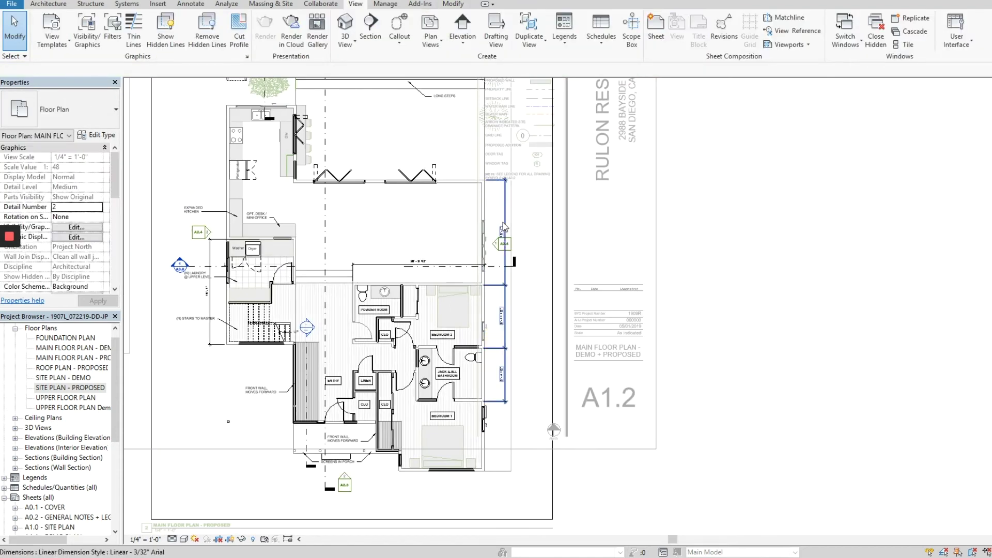
left_click(504, 222)
scroll(503, 221, "up", 2)
left_click(490, 220)
left_click_drag(490, 218, 492, 219)
key("Escape")
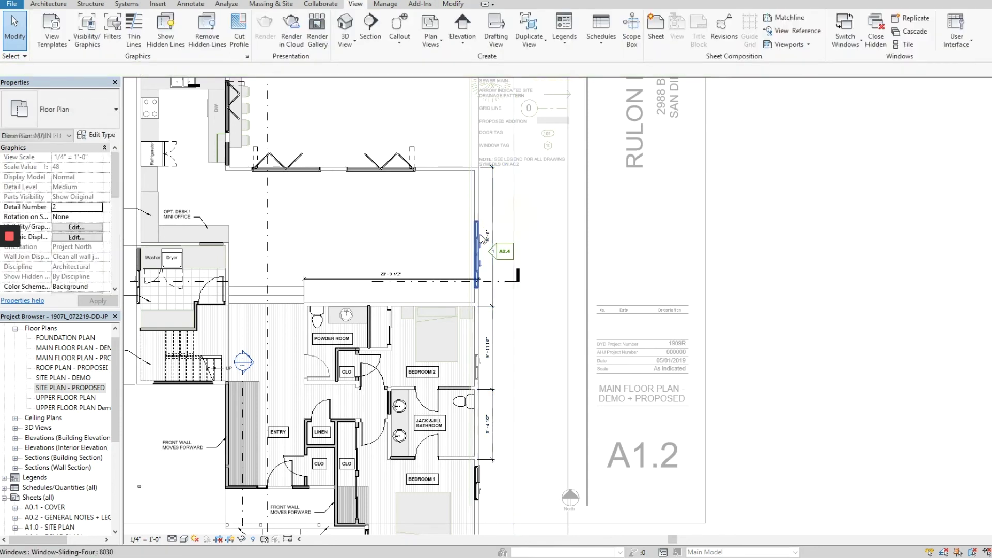
left_click_drag(526, 270, 523, 262)
left_click(535, 224)
scroll(535, 224, "down", 3)
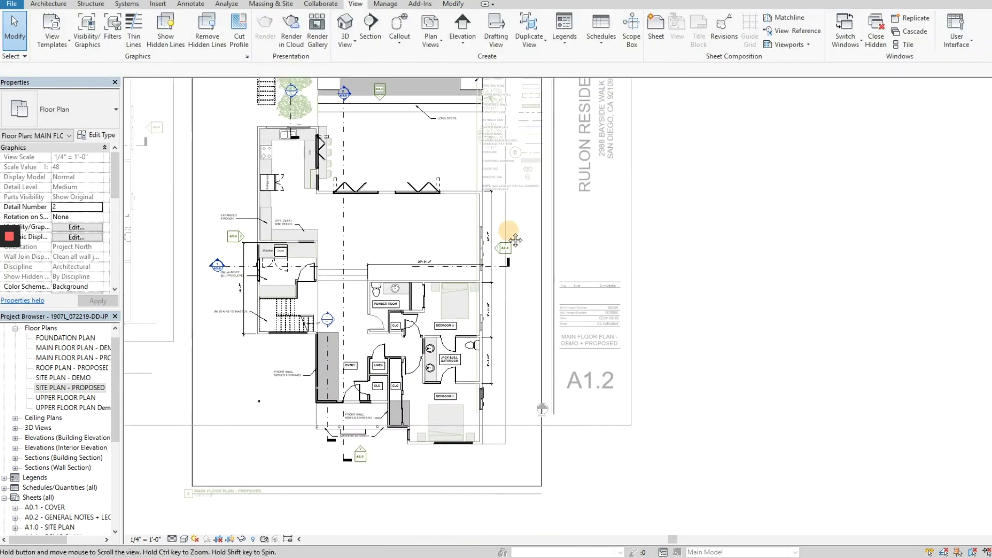
Move the dimension string beside the laundry and stairs closer to the wall and pull the horizontal section head inward.
scroll(171, 234, "up", 3)
left_click_drag(218, 220, 268, 270)
left_click(244, 268)
left_click(257, 270)
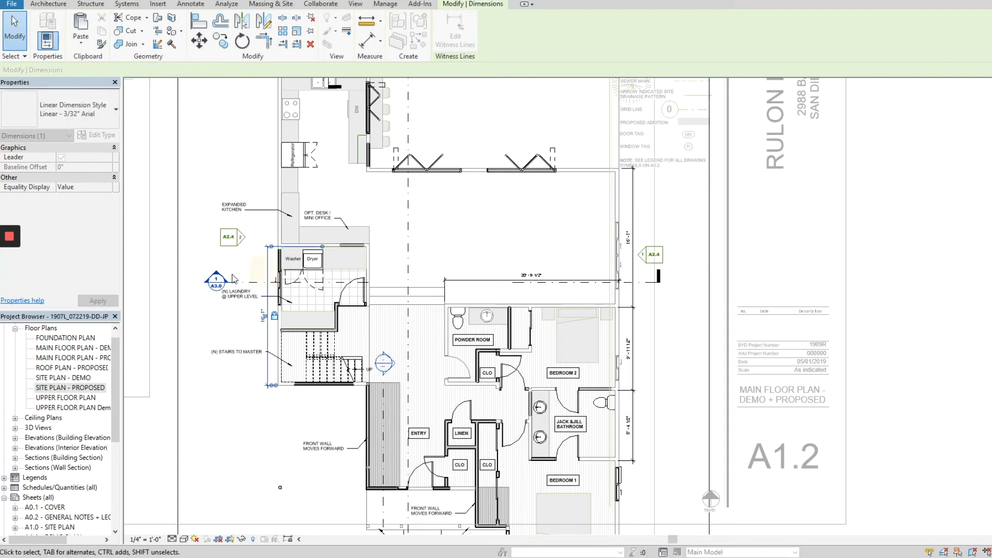
left_click(232, 280)
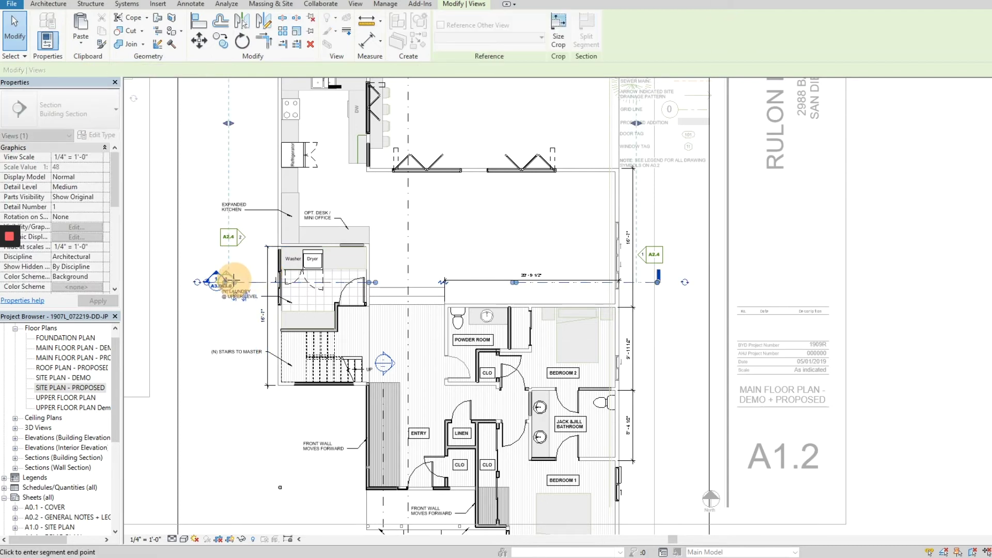
left_click_drag(234, 279, 232, 280)
left_click(249, 427)
Inspect the proposed plan's crop boundary and the site elements and text notes extending above it.
scroll(249, 426, "down", 1)
middle_click_drag(345, 411, 290, 418)
scroll(291, 415, "down", 1)
middle_click_drag(322, 195, 289, 235)
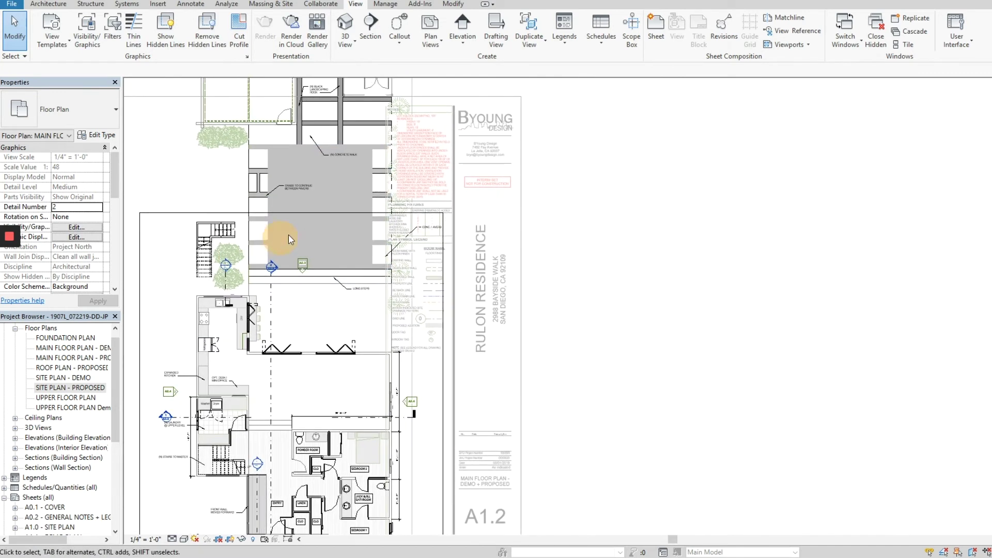
scroll(288, 235, "down", 2)
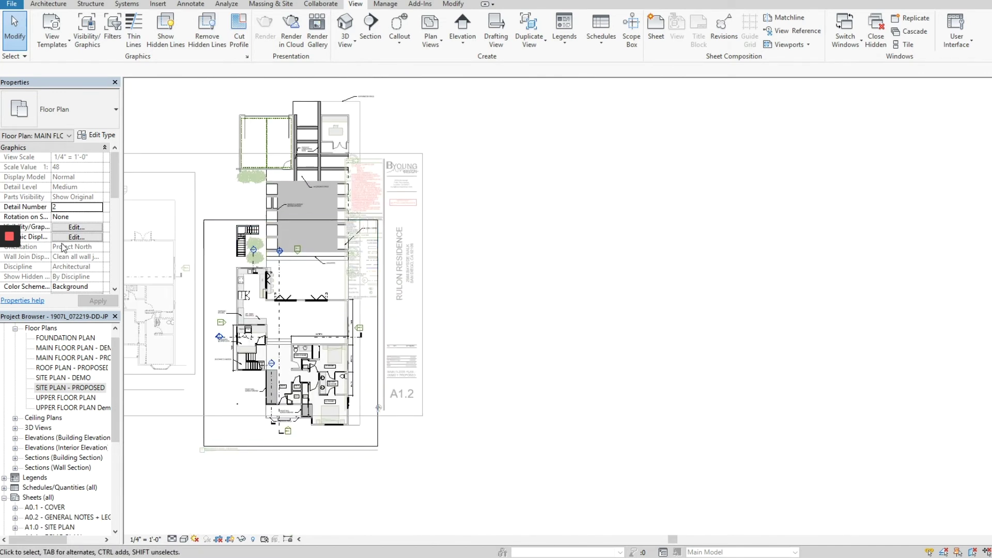
middle_click_drag(243, 226, 267, 225)
scroll(245, 219, "up", 2)
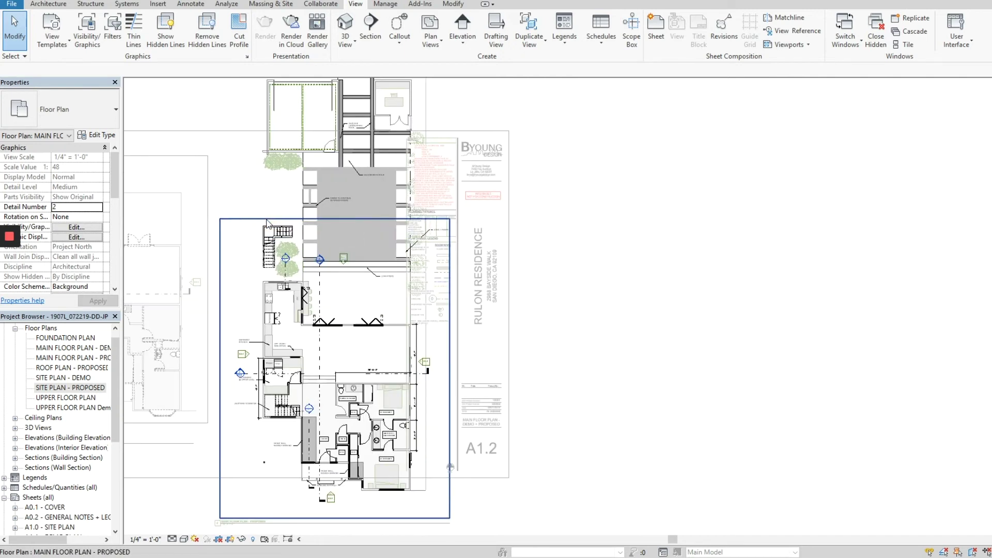
left_click(353, 219)
middle_click_drag(376, 256, 387, 293)
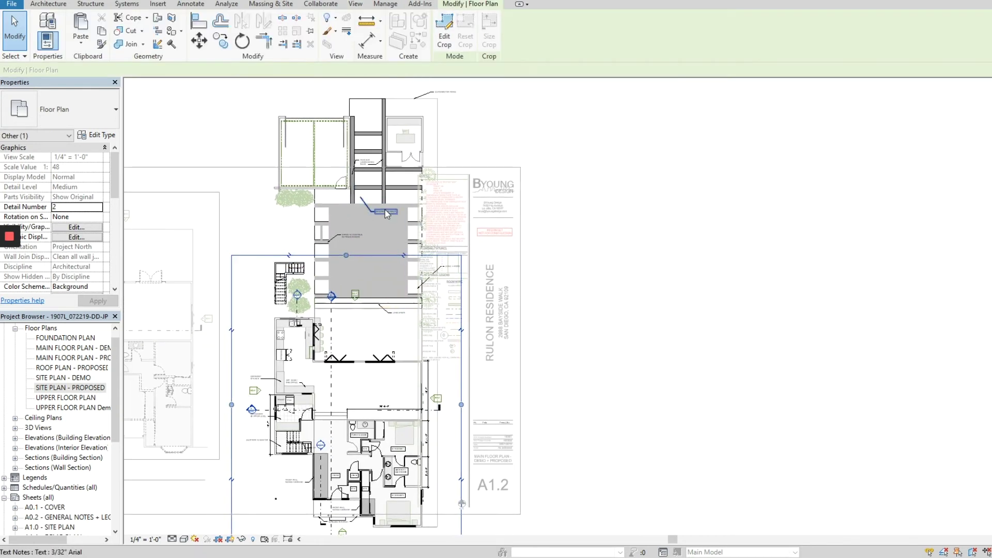
left_click(388, 212)
left_click(587, 272)
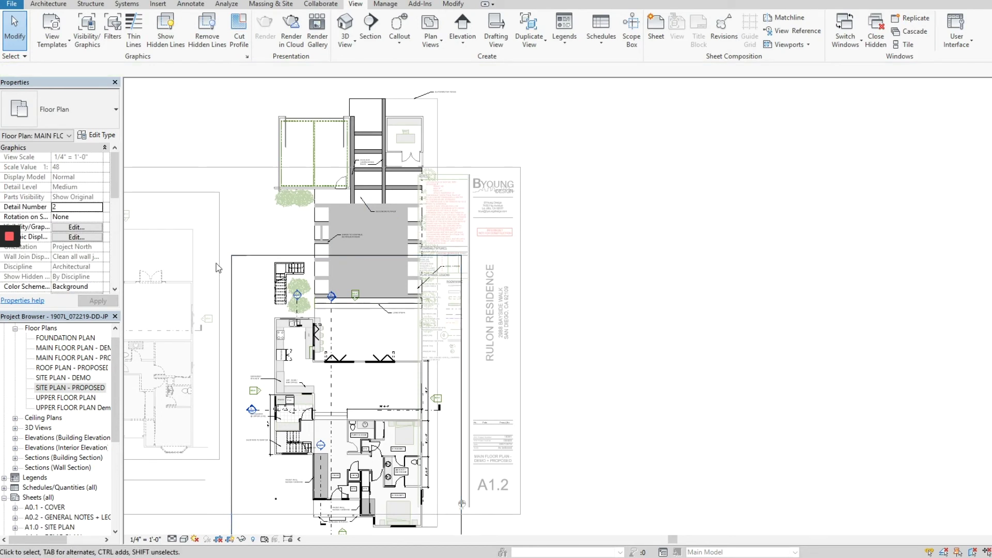
Turn on Crop View and Annotation Crop for the proposed main floor plan view.
scroll(45, 239, "down", 5)
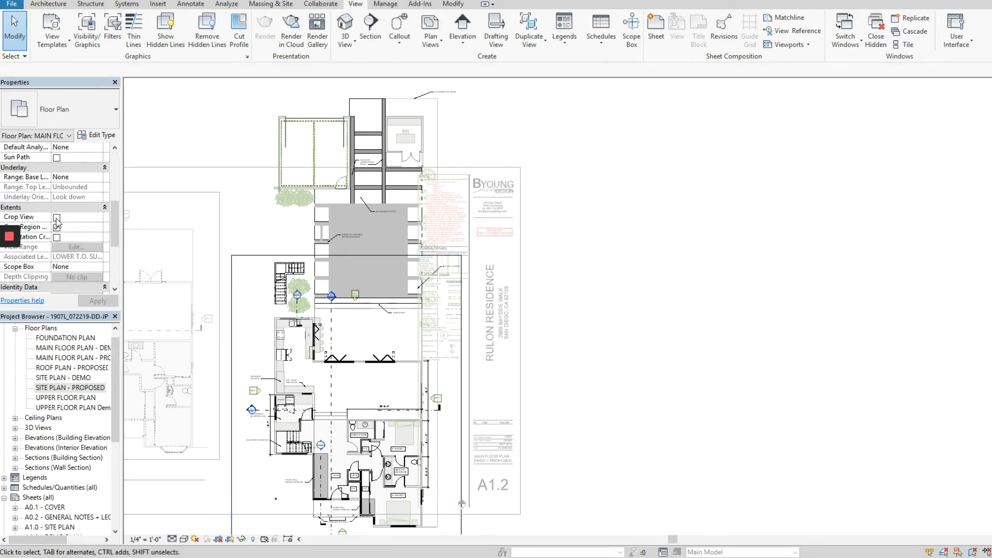
left_click(57, 218)
left_click(96, 301)
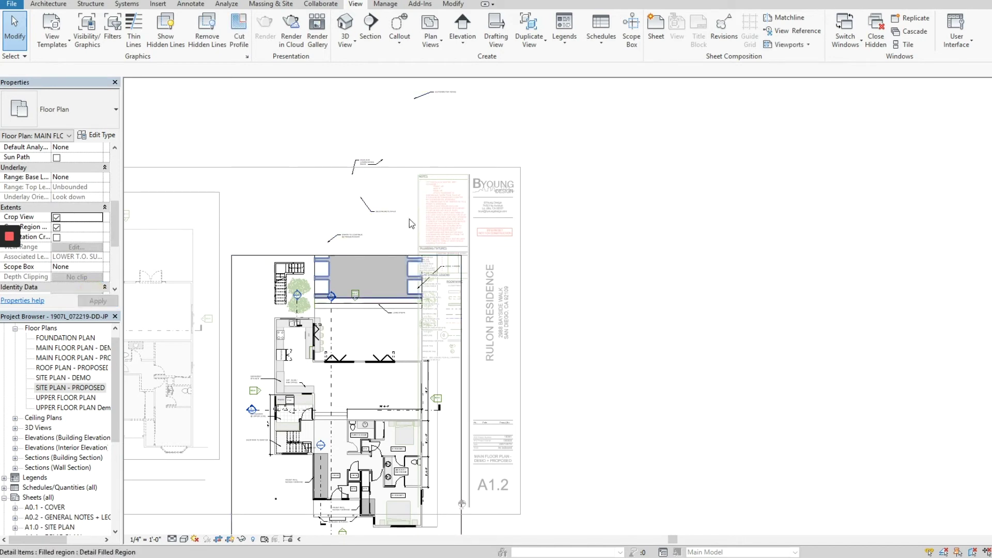
left_click(56, 237)
left_click(98, 301)
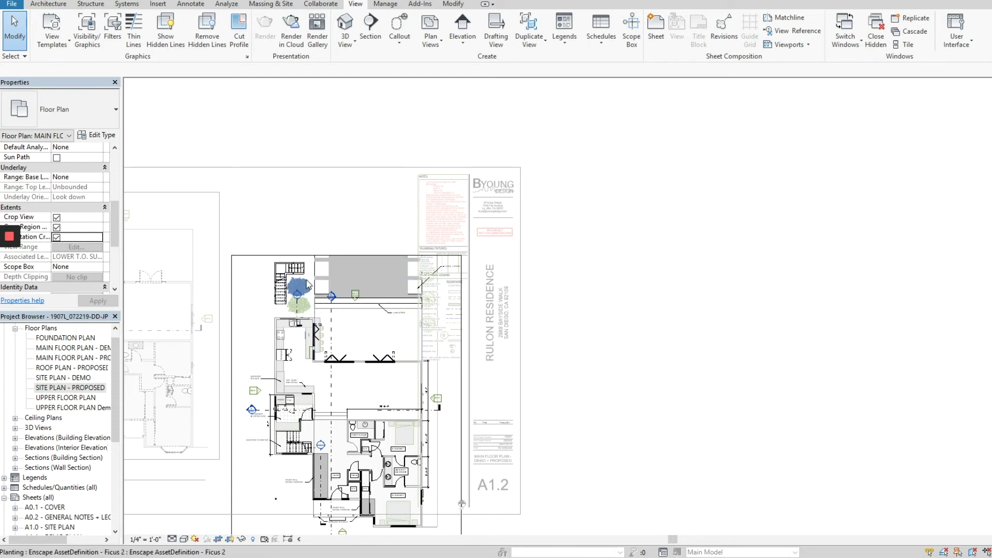
scroll(301, 288, "up", 2)
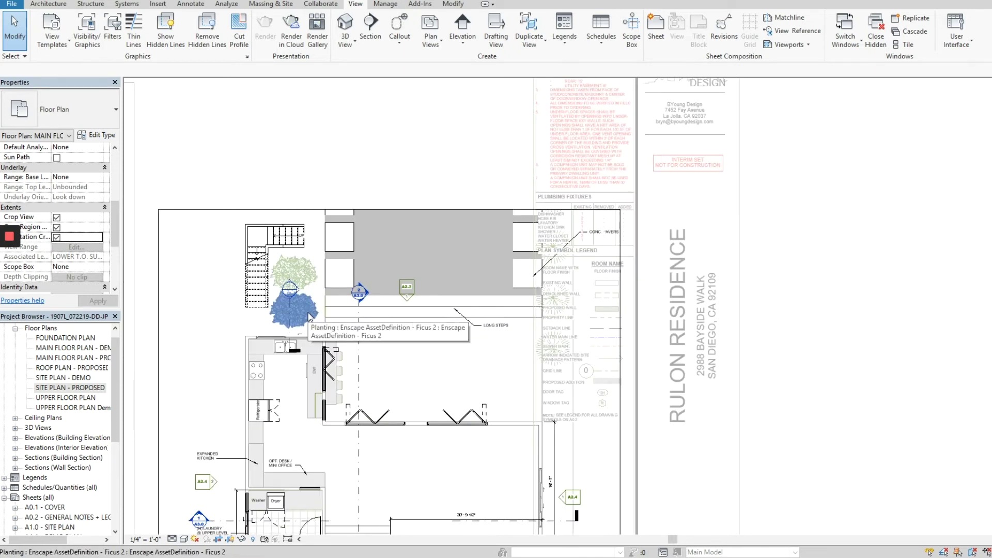
right_click(307, 280)
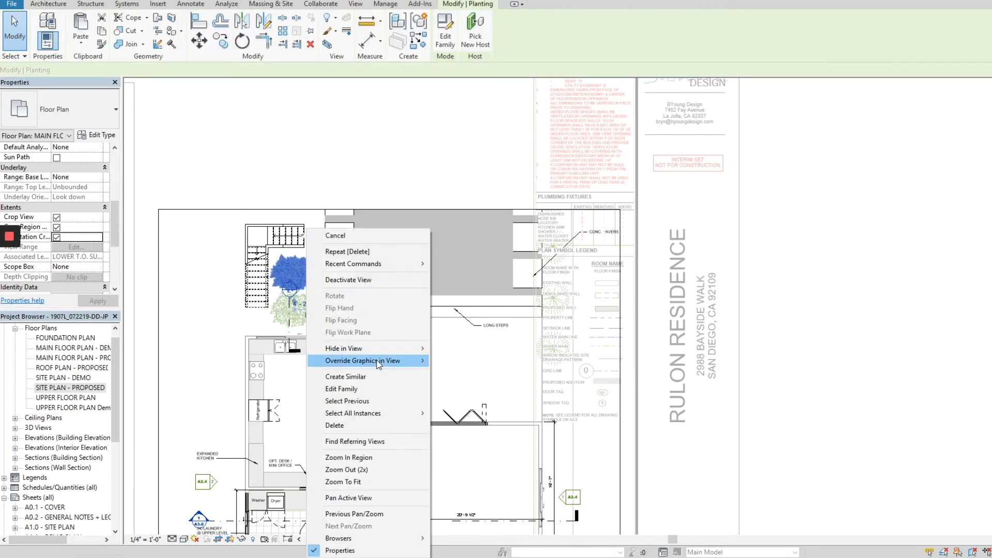
left_click(261, 145)
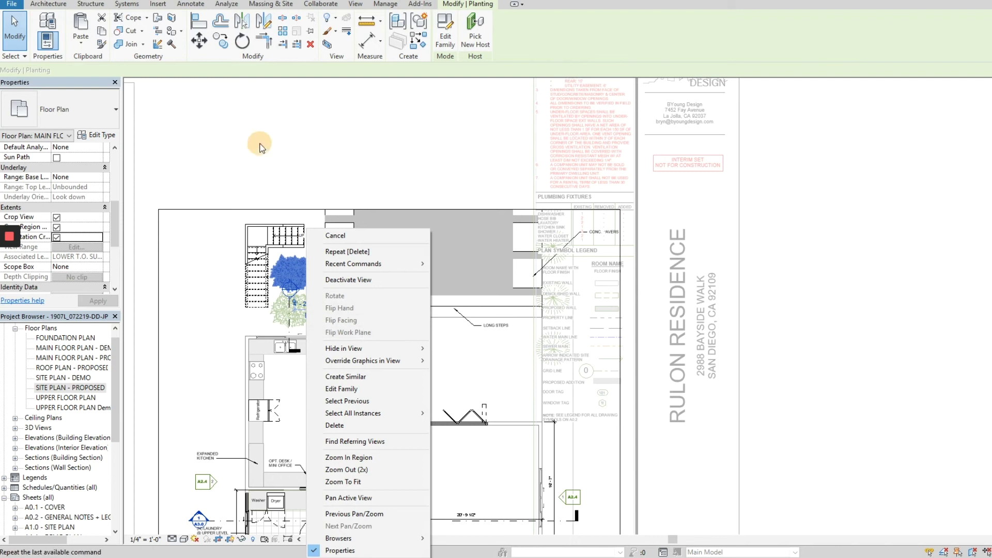
middle_click_drag(313, 285, 293, 233)
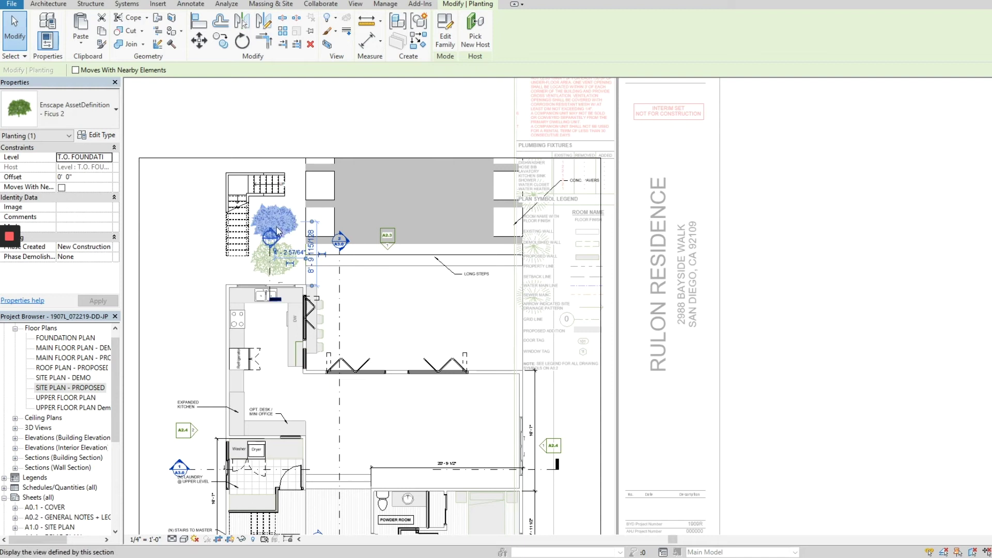
Select all Ficus 2 tree instances visible in the proposed plan view and clear the selection again.
right_click(279, 223)
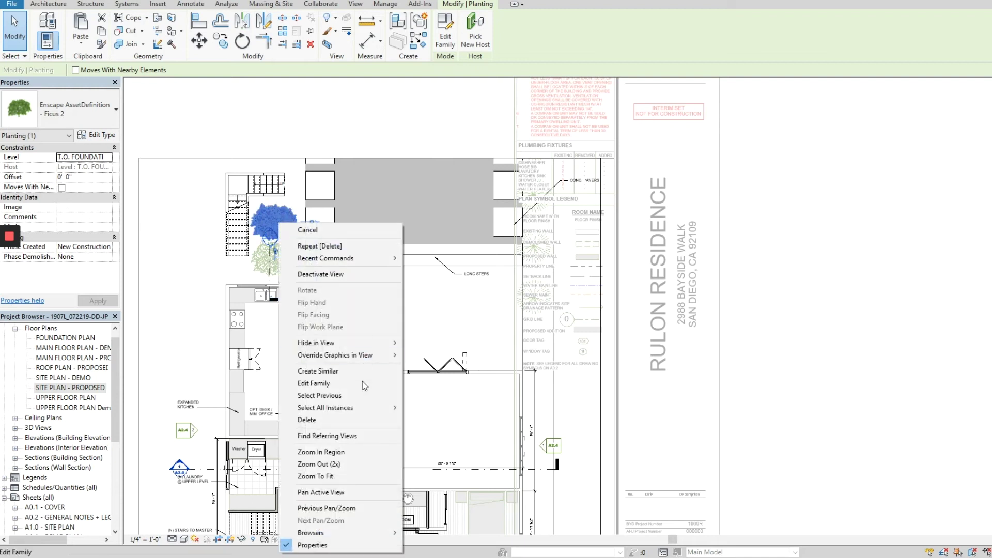
mouse_move(365, 406)
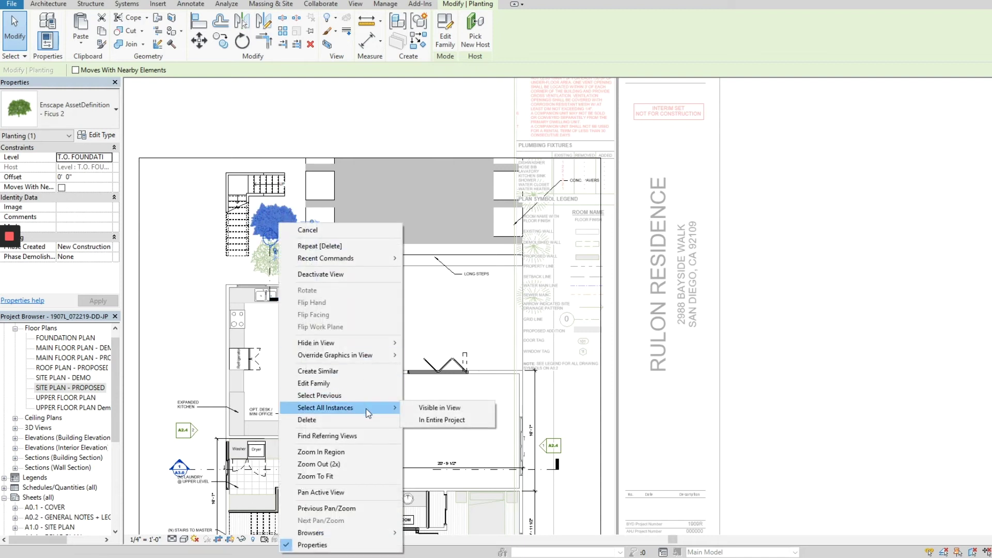
left_click(420, 408)
middle_click_drag(379, 320, 368, 303)
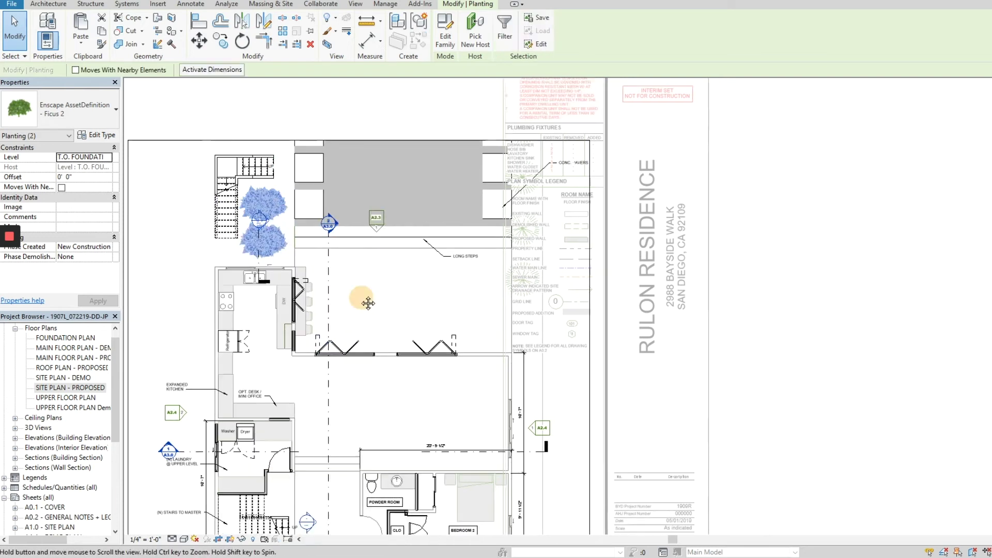
scroll(368, 303, "down", 3)
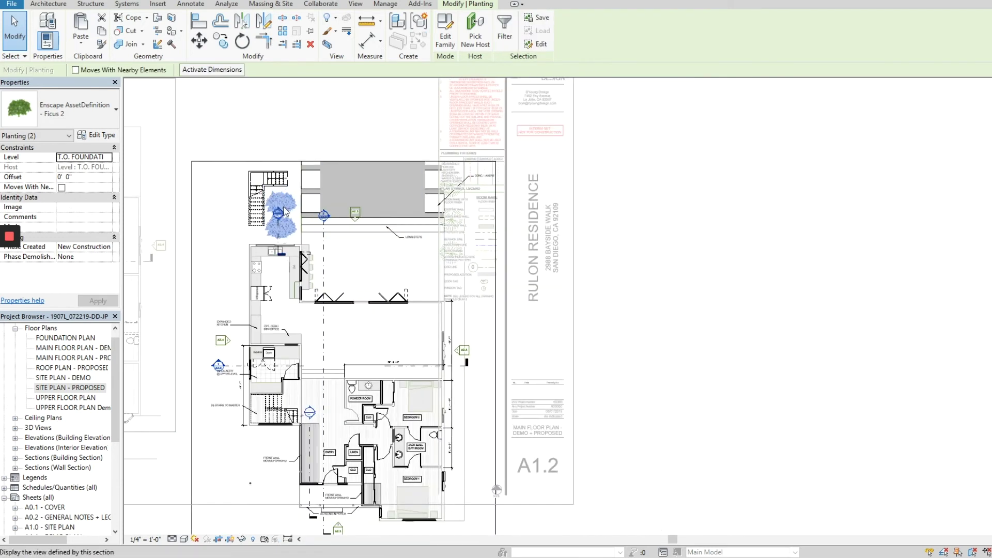
right_click(284, 211)
left_click(629, 295)
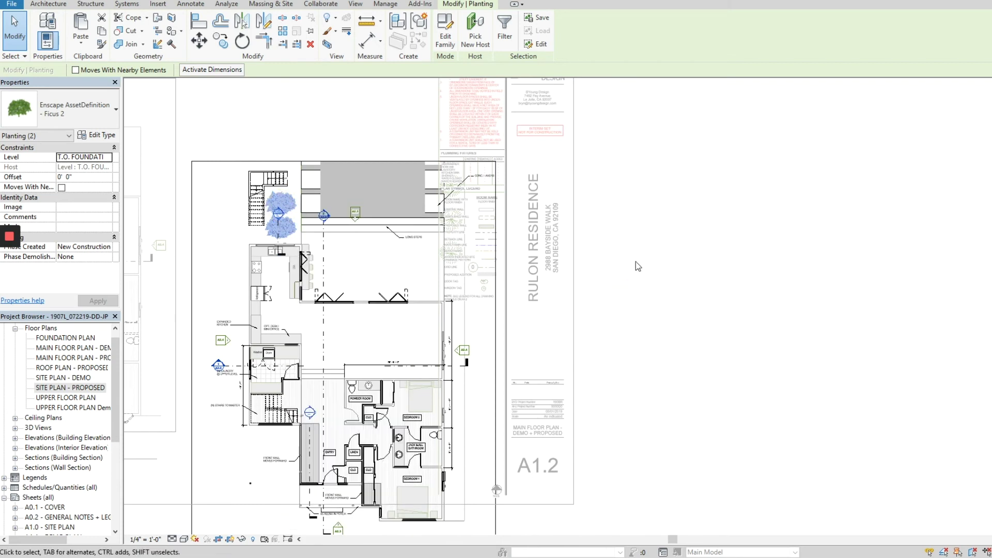
left_click(638, 266)
scroll(279, 212, "up", 2)
right_click(286, 196)
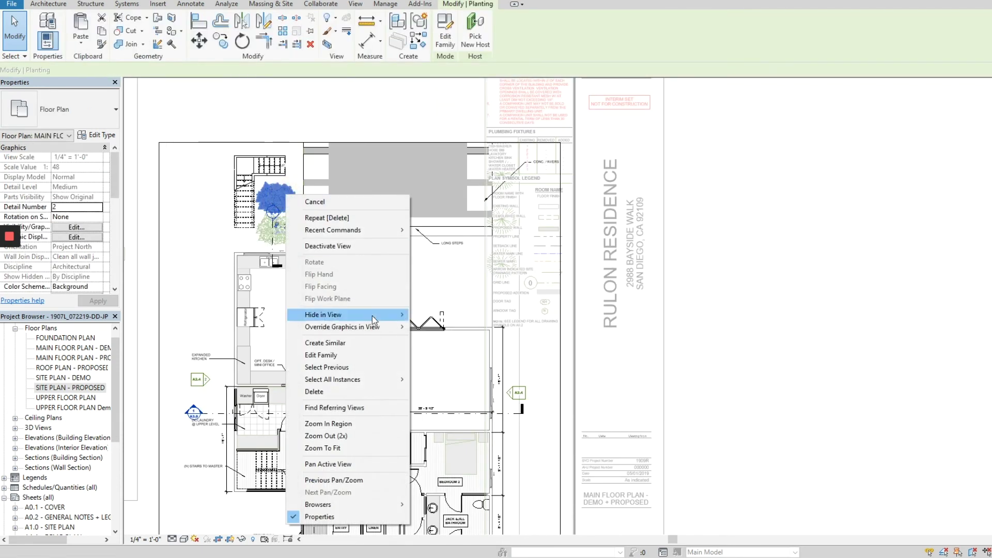
mouse_move(372, 316)
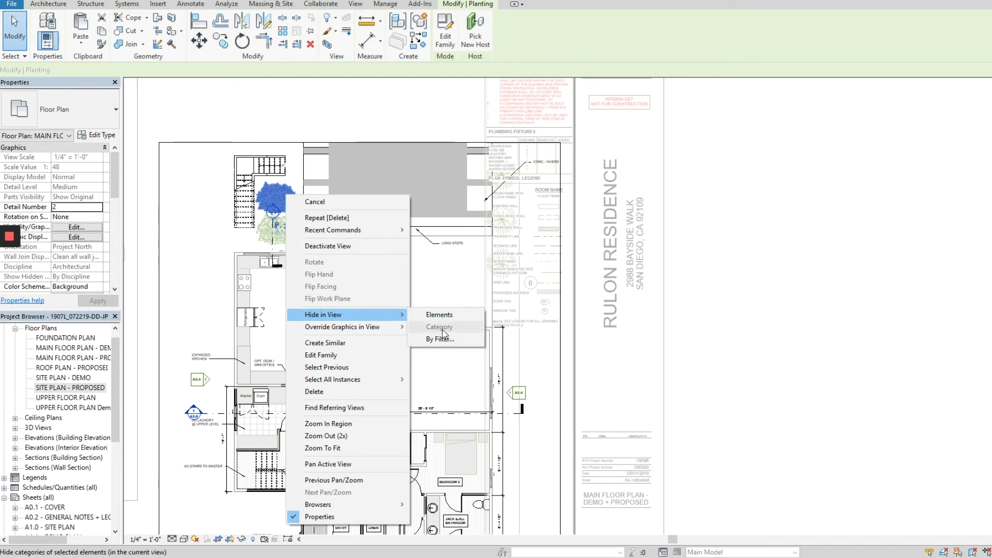
left_click(802, 315)
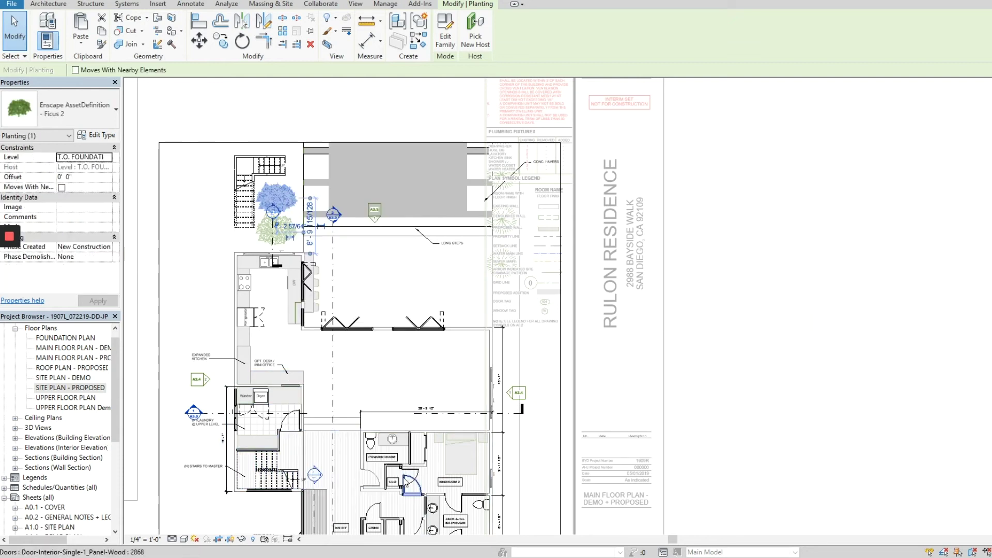
Select all Ficus 2 tree instances in the entire project and hide those elements in the proposed plan view.
right_click(283, 196)
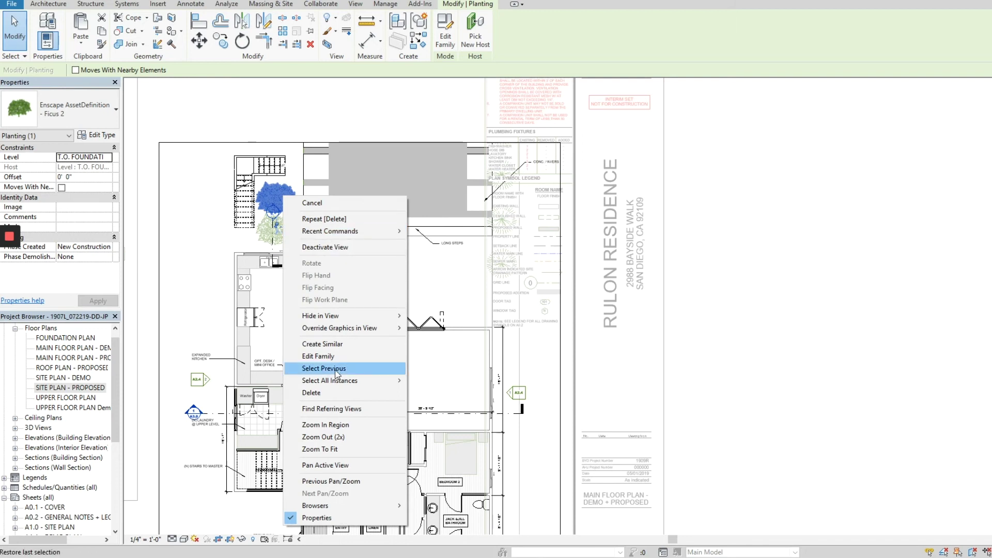
mouse_move(352, 381)
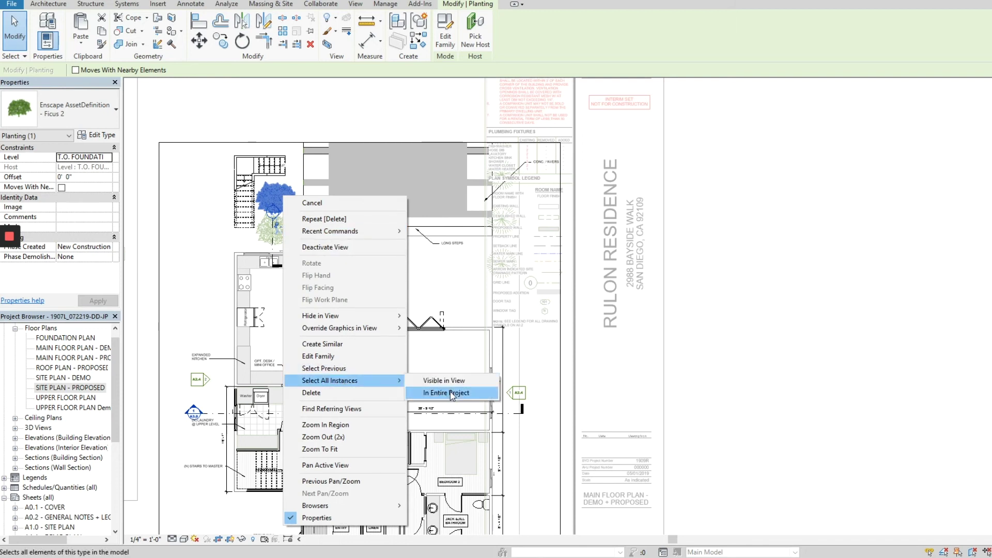
left_click(451, 394)
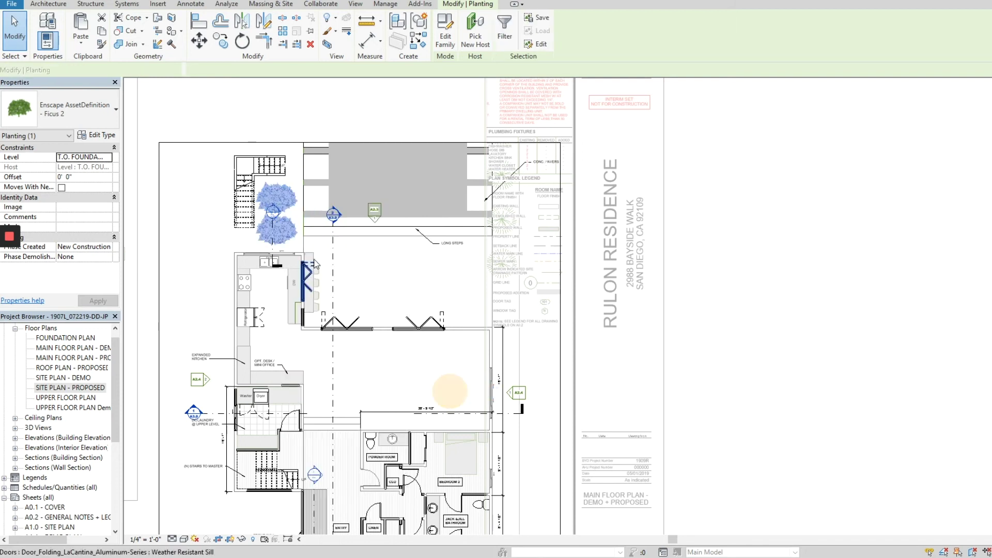
right_click(283, 195)
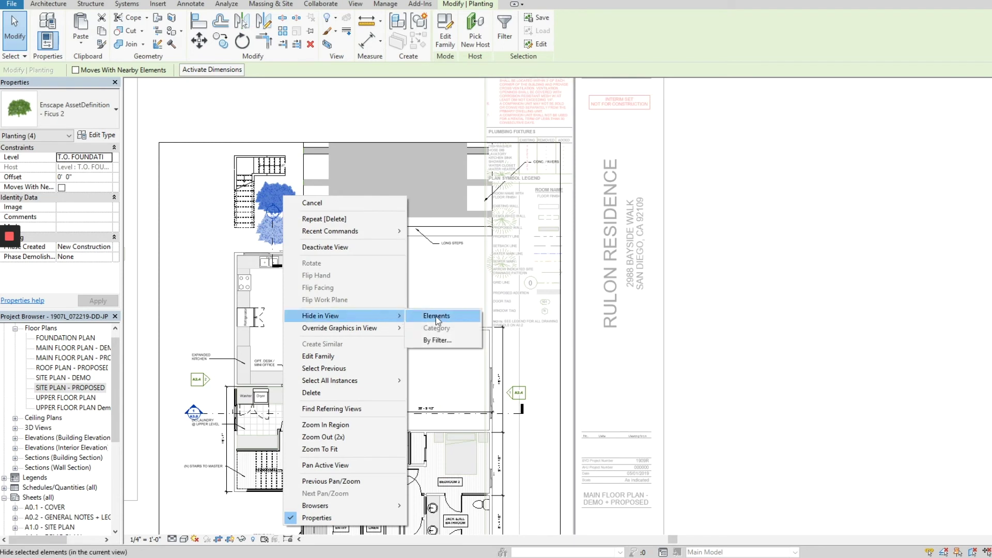
left_click(436, 316)
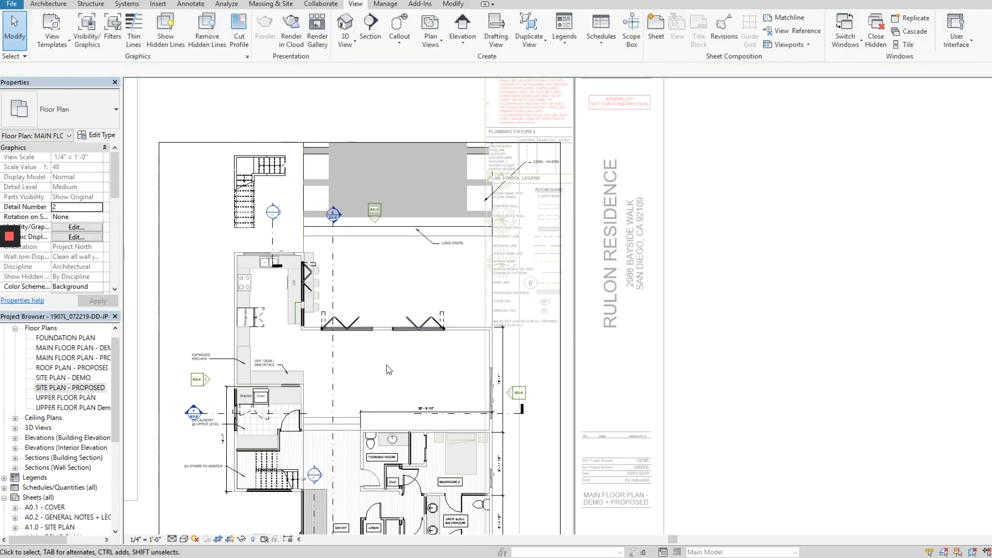
Hide the concrete pavers text note and its leader in the proposed plan view.
scroll(386, 365, "down", 2)
middle_click_drag(386, 365, 346, 345)
scroll(403, 242, "up", 2)
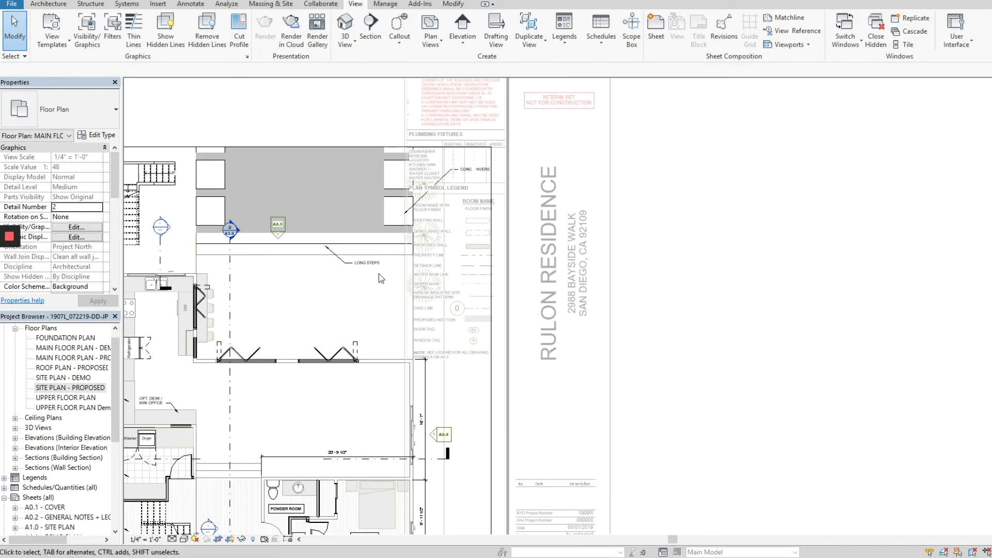
right_click(468, 175)
mouse_move(579, 239)
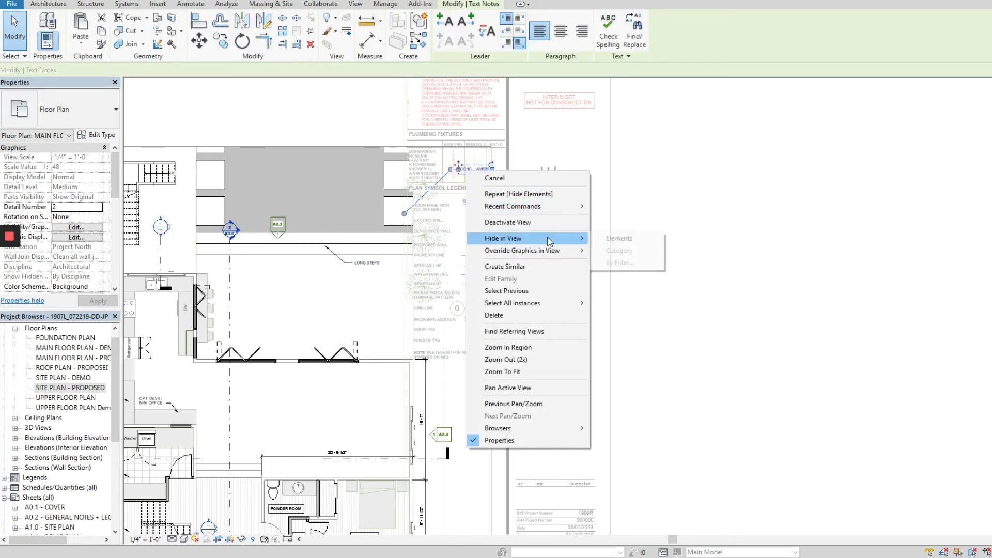
left_click(620, 238)
Hide the gray detail filled region at the upper end of the proposed plan view.
scroll(626, 181, "down", 3)
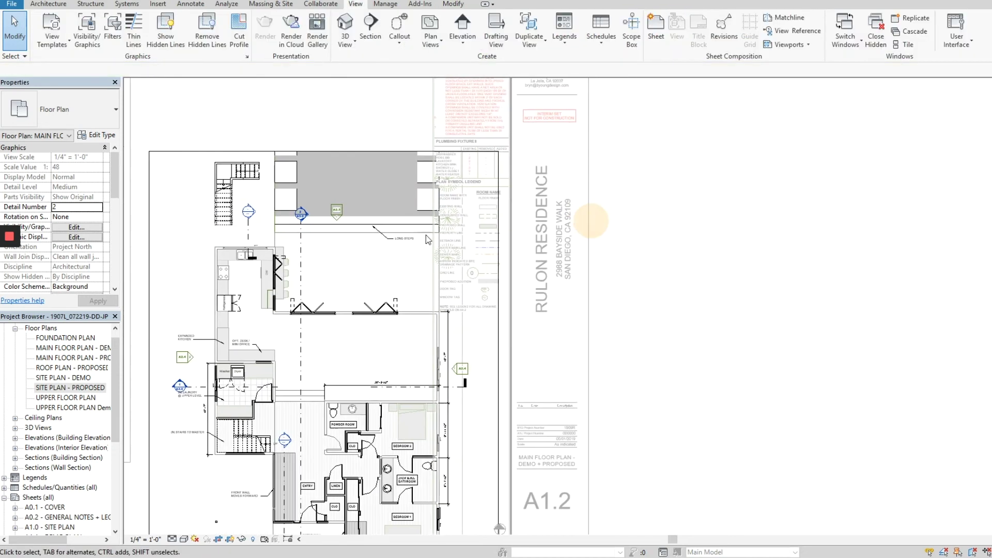
double_click(325, 150)
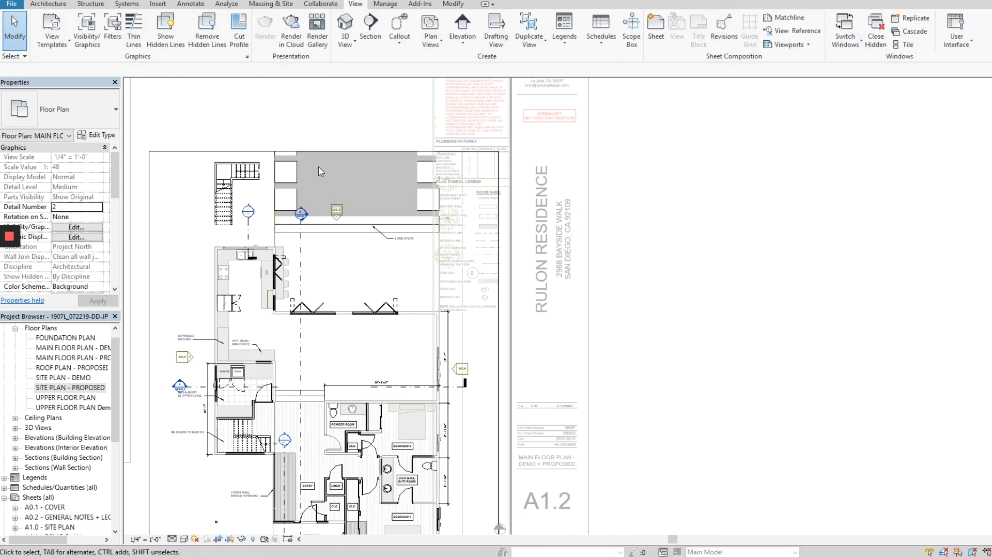
right_click(296, 181)
mouse_move(380, 248)
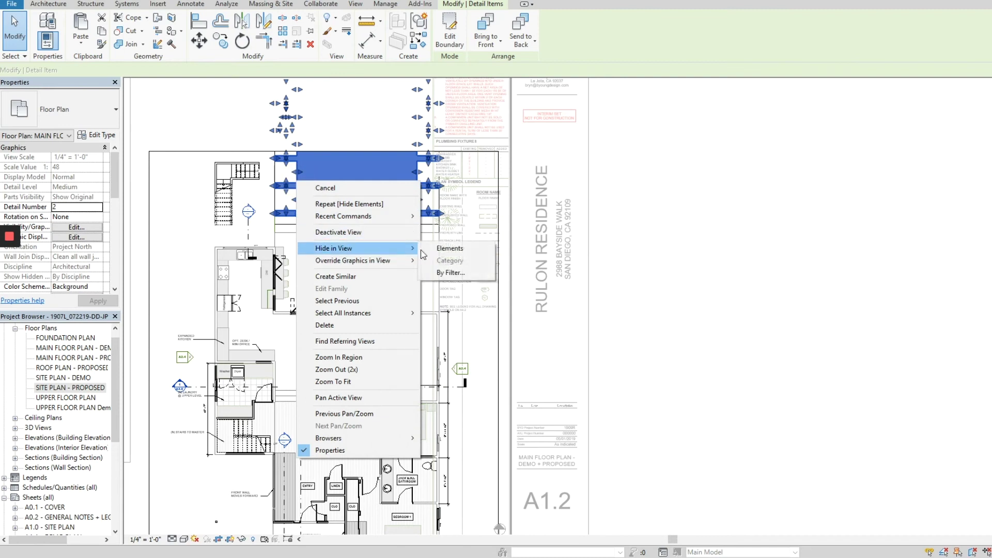
left_click(449, 248)
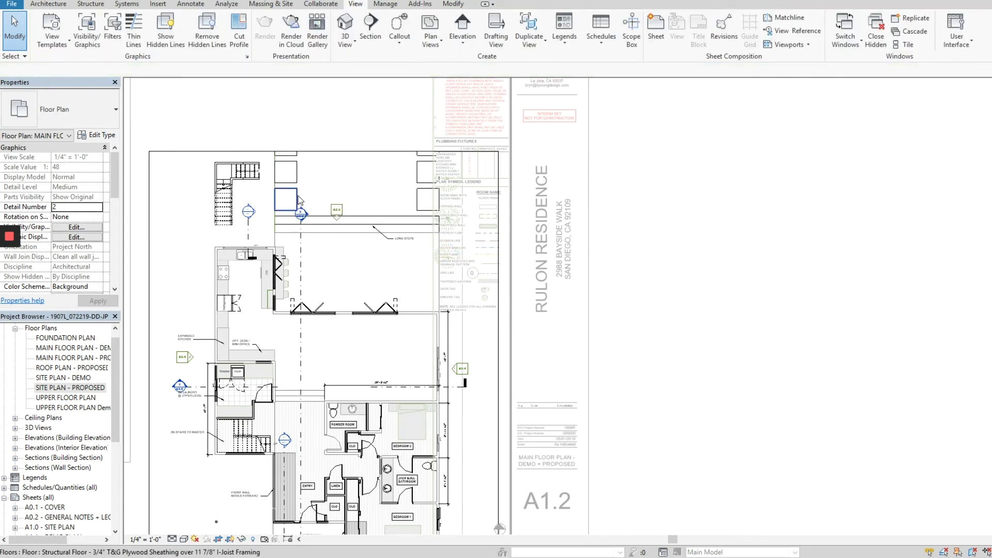
Select the rectangular paver floors on both sides of the upper patio together and hide them in the view.
left_click_drag(259, 110, 430, 211)
right_click(428, 213)
mouse_move(505, 284)
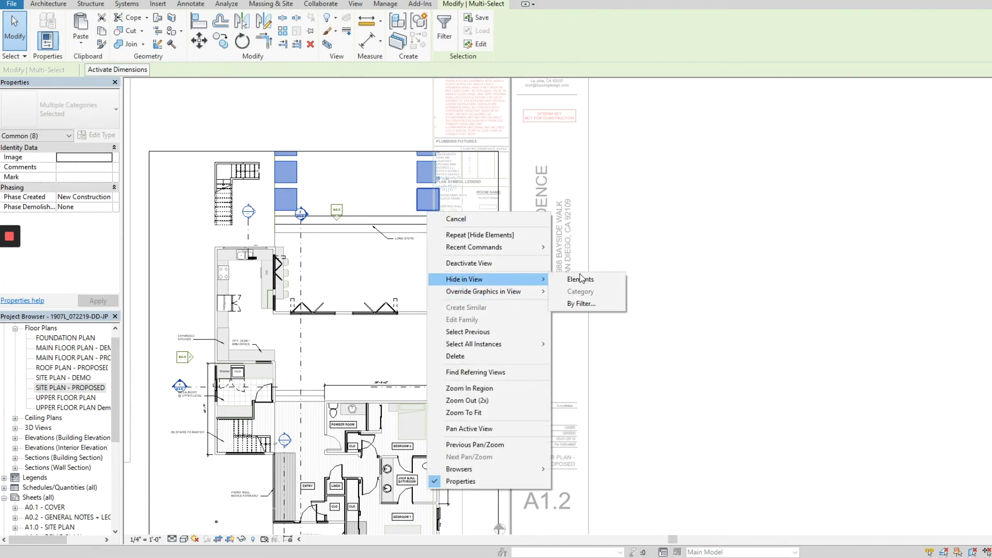
left_click(578, 279)
Hide the long vertical line beside the exterior stairs in the proposed plan view.
left_click(276, 198)
right_click(275, 198)
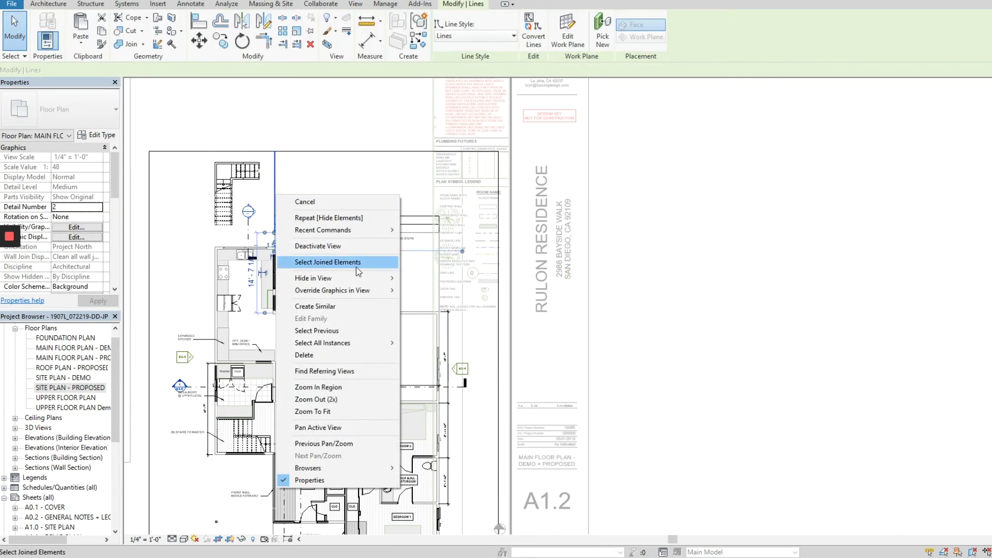
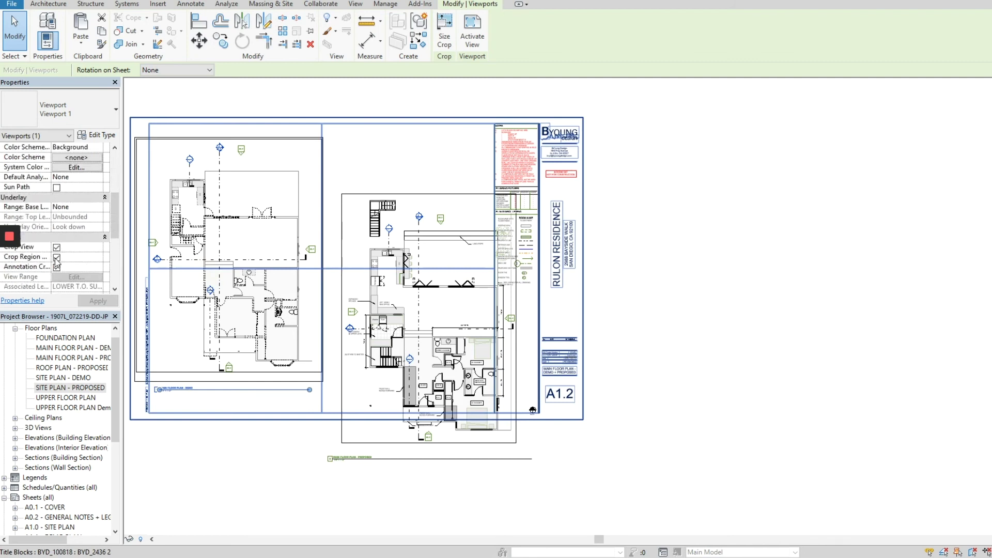
Turn off crop region visibility for the main floor demo plan viewport.
left_click(57, 258)
left_click(302, 452)
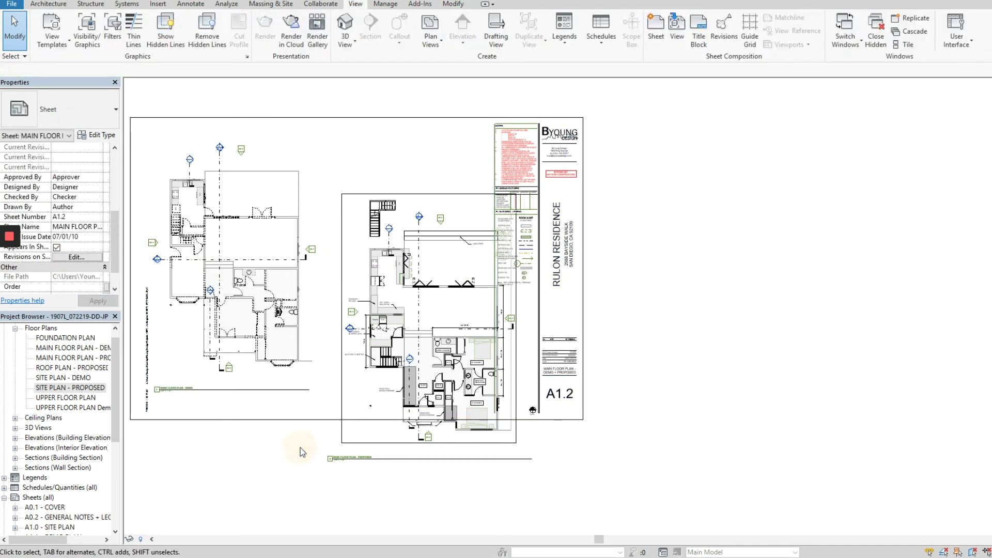
Move the proposed plan viewport up beside the demo plan, aligning the two plans horizontally on the sheet.
left_click(412, 379)
left_click_drag(421, 351, 393, 281)
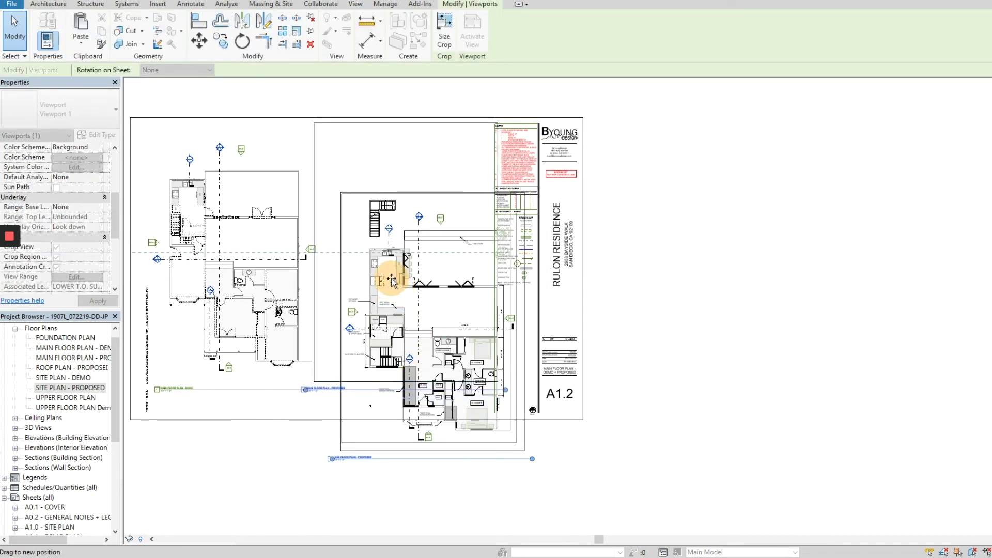
left_click_drag(392, 282, 371, 213)
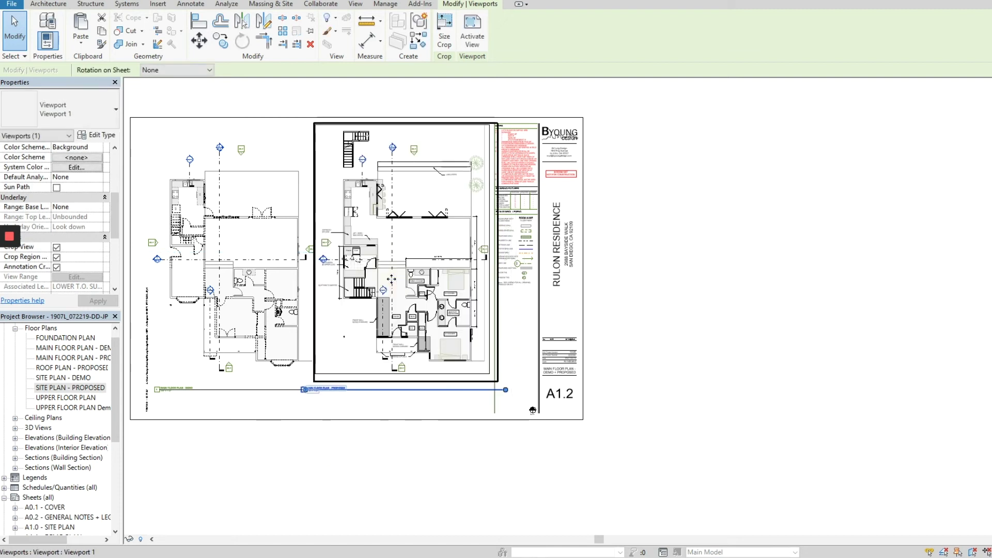
left_click(465, 467)
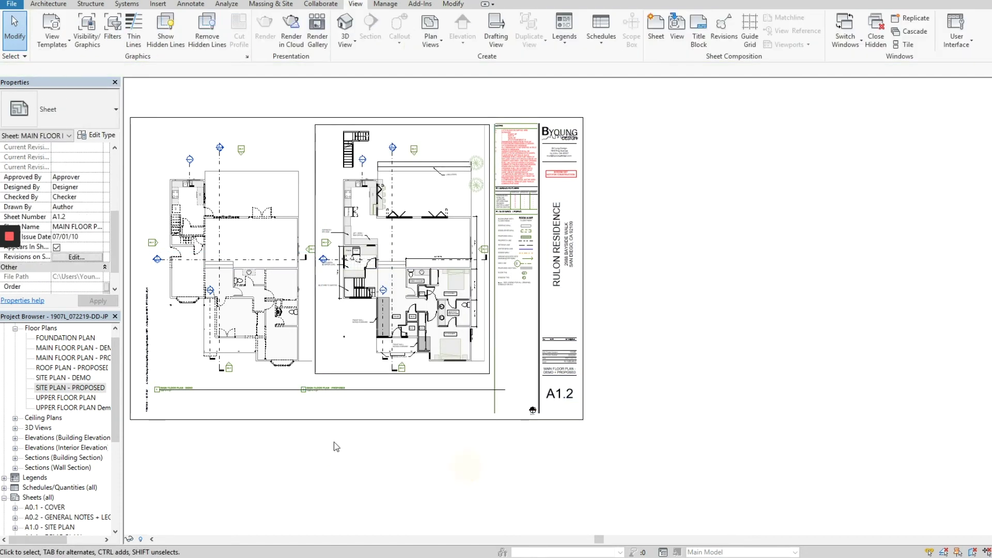
Turn off crop region visibility for the main floor proposed plan viewport.
scroll(352, 465, "up", 2)
scroll(389, 319, "up", 1)
left_click(397, 271)
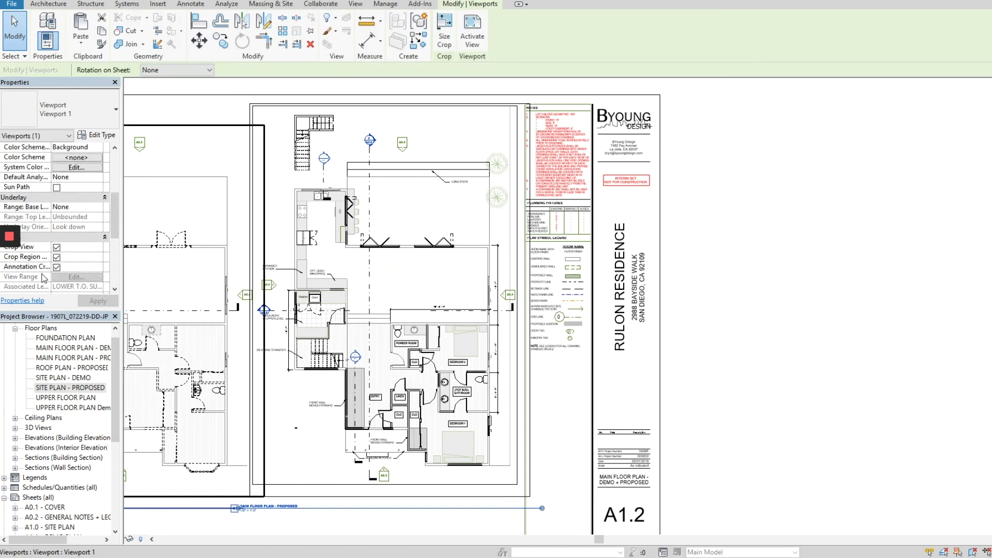
left_click(57, 257)
middle_click_drag(788, 391, 811, 362)
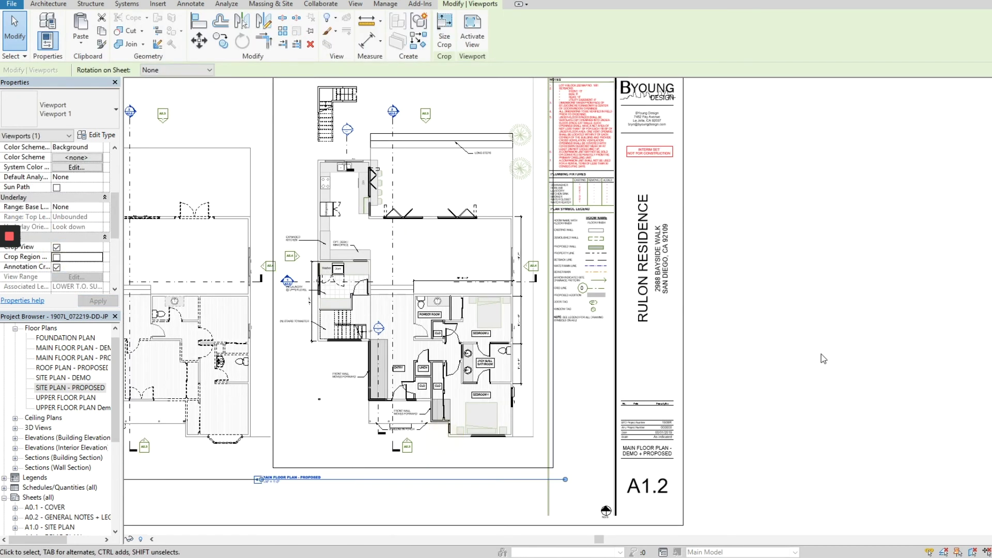
left_click(864, 340)
Activate the demo plan view, nudge its east-side A2.4 elevation marker up and toward the plan, and return to the sheet.
middle_click_drag(572, 342, 648, 320)
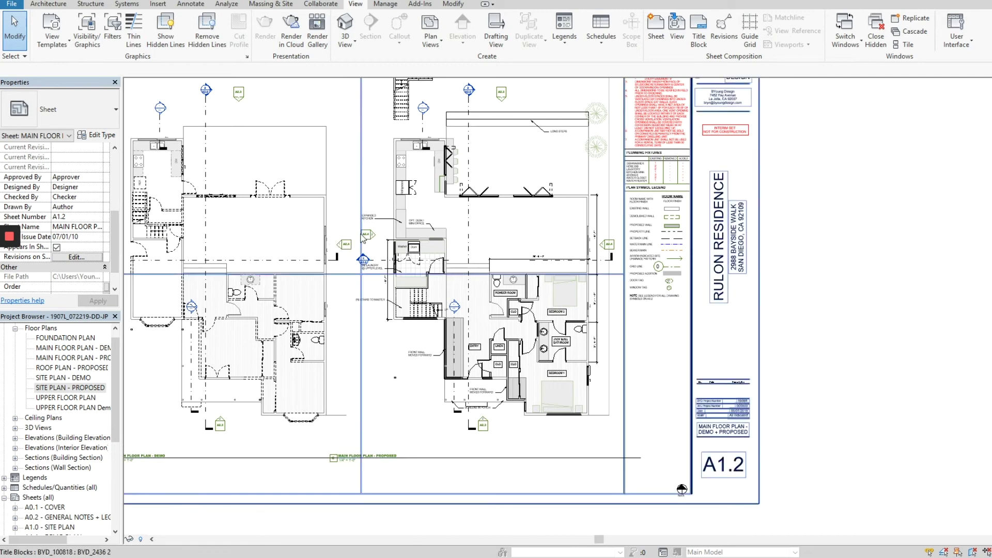
scroll(359, 237, "up", 5)
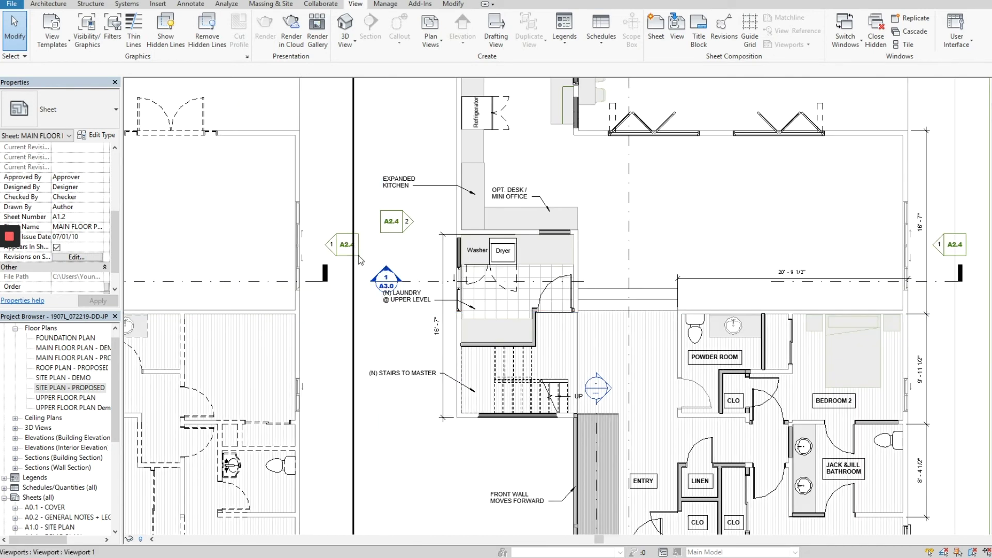
middle_click_drag(396, 255, 377, 247)
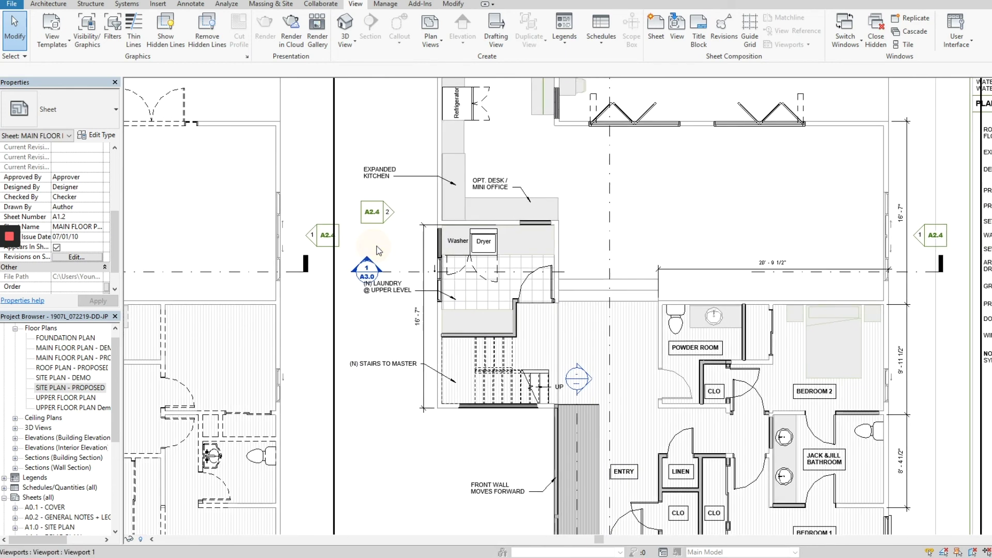
double_click(329, 268)
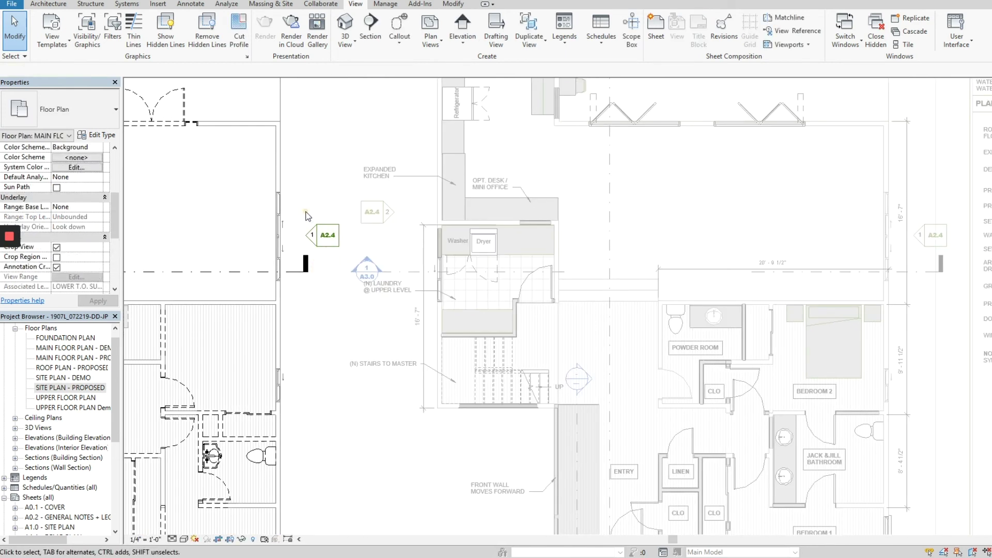
left_click_drag(305, 211, 370, 283)
key("Up")
key("Up")
key("Up")
key("Up")
key("Up")
key("Up")
key("Up")
key("Up")
key("Up")
key("Up")
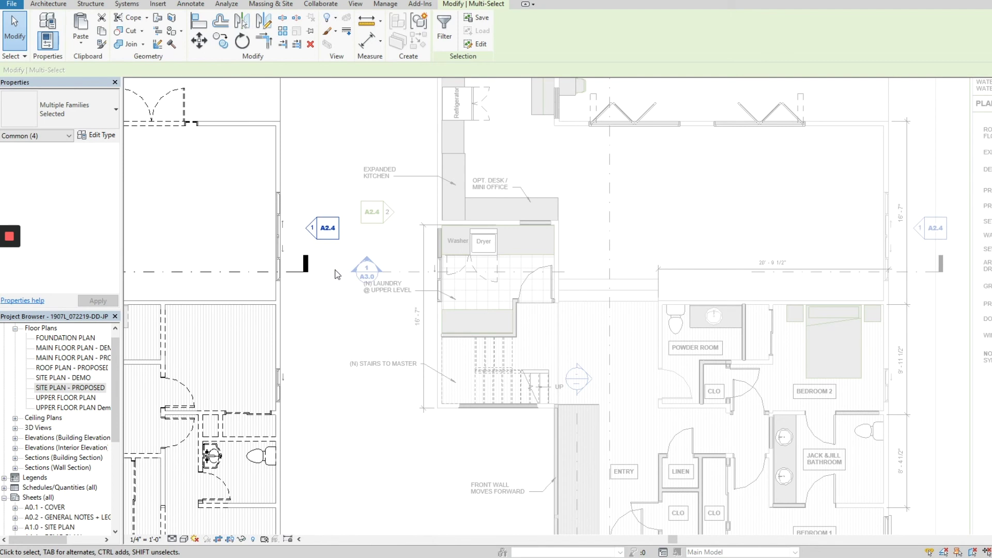
key("Up")
key("Up")
key("Left")
key("Left")
key("Left")
key("Left")
key("Left")
scroll(317, 347, "down", 4)
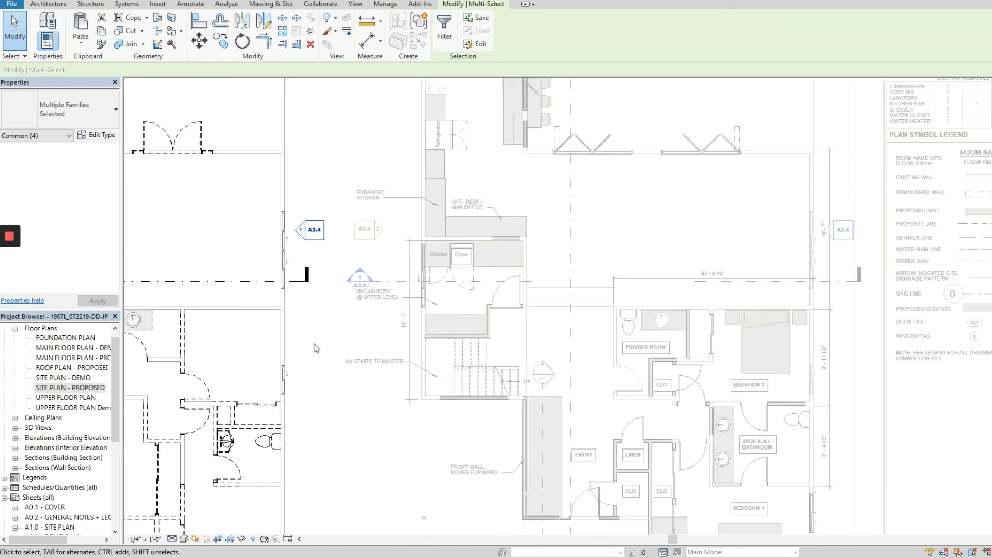
left_click(785, 352)
Shift the proposed plan's view title right so it sits beneath its plan, level with the demo plan's title.
middle_click_drag(797, 332, 698, 336)
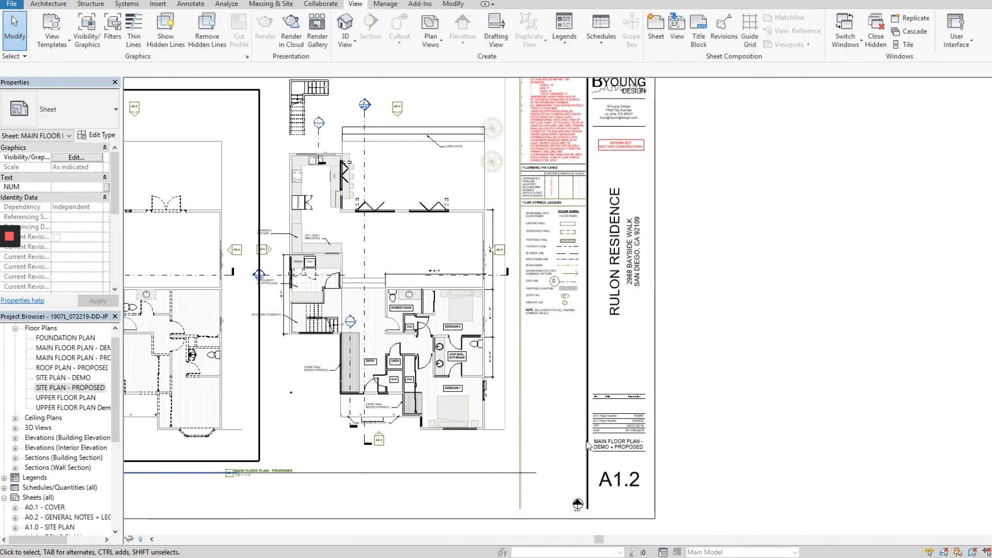
left_click(396, 473)
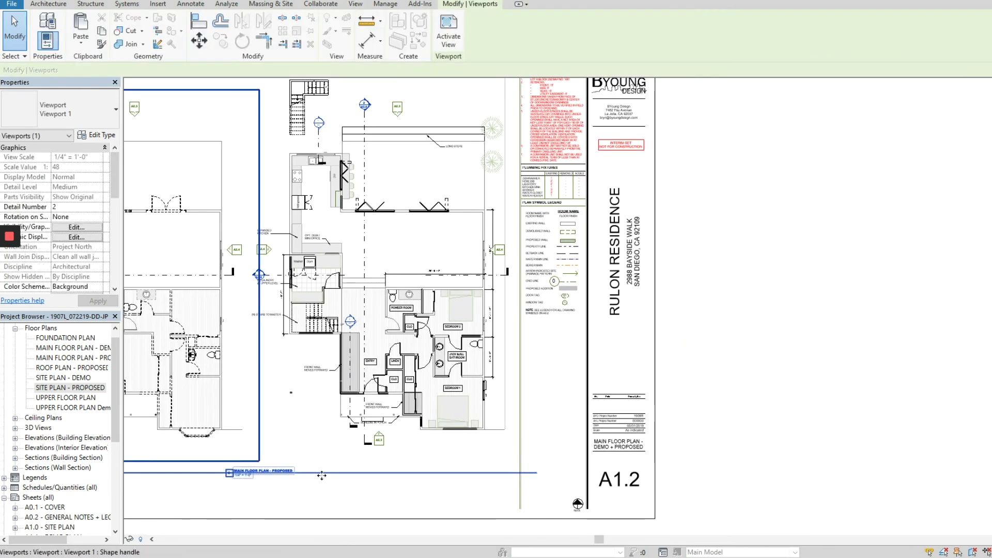
middle_click_drag(322, 476, 426, 449)
left_click_drag(344, 439, 449, 440)
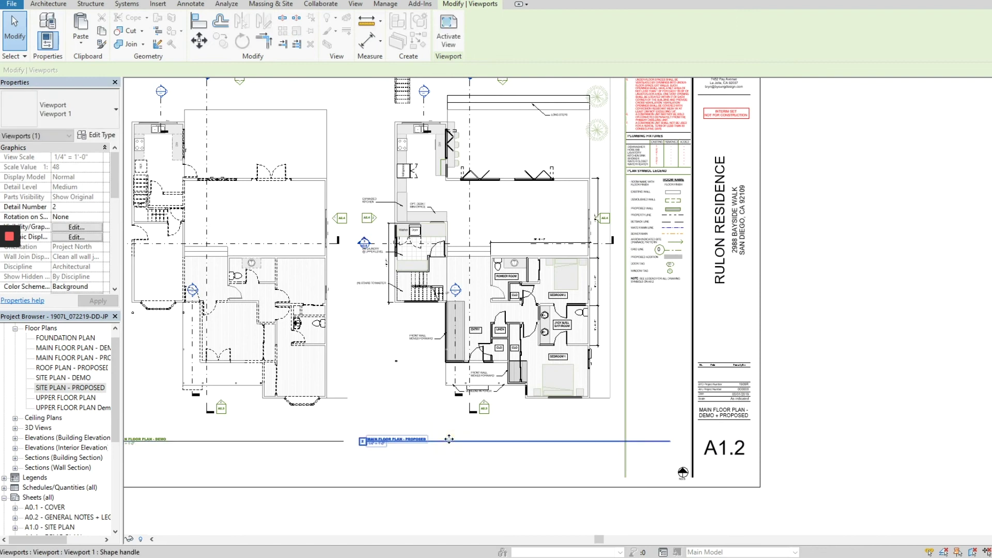
Shorten the proposed plan's title line so it ends before the vertical line beside the notes column.
left_click(469, 271)
left_click_drag(669, 441, 613, 502)
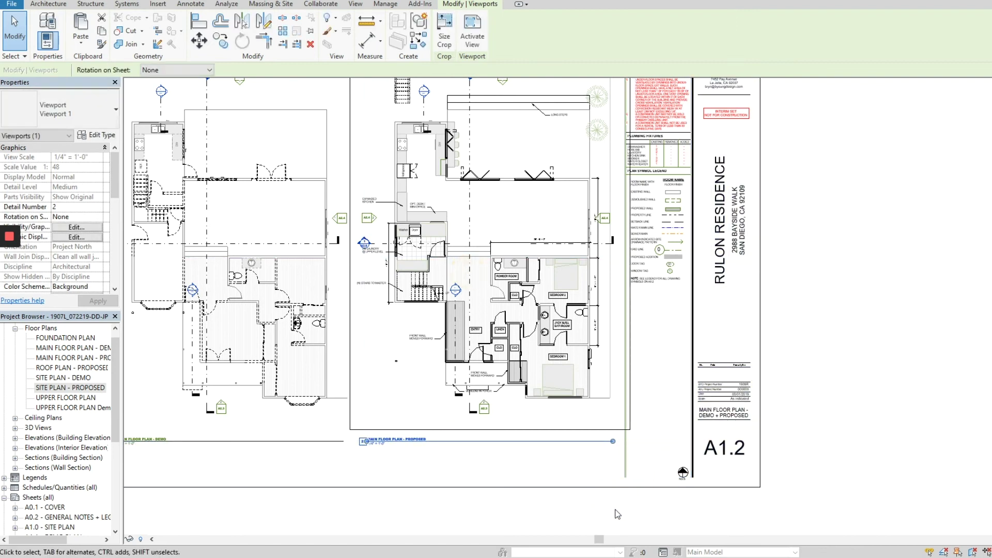
left_click(615, 509)
Activate the proposed plan view and hide the long vertical and short horizontal medium gray lines along the plan's east side.
middle_click_drag(639, 444, 492, 527)
scroll(482, 418, "up", 4)
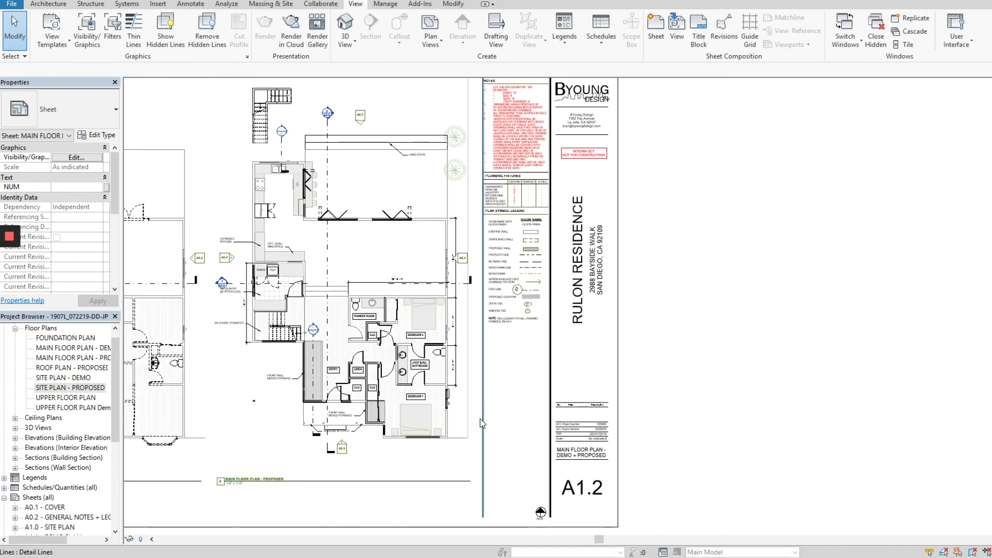
double_click(473, 420)
left_click(470, 424)
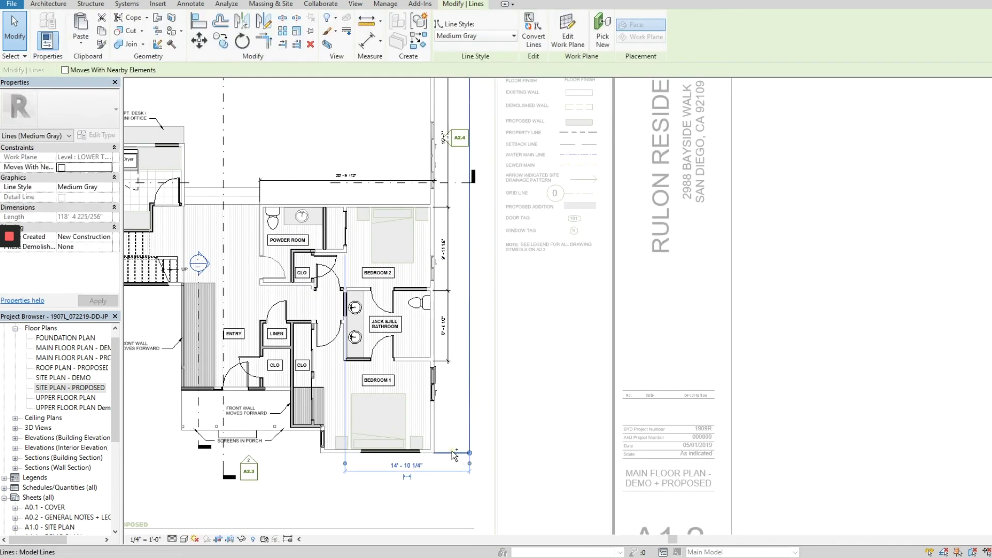
left_click(453, 453, "ctrl")
scroll(487, 361, "down", 1)
middle_click_drag(487, 361, 506, 476)
scroll(519, 287, "up", 2)
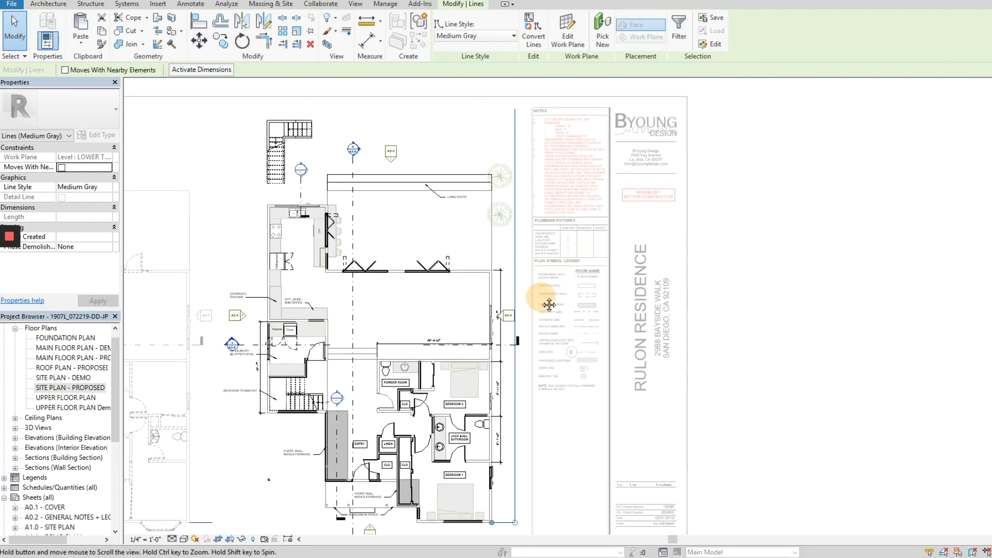
right_click(518, 238)
mouse_move(584, 322)
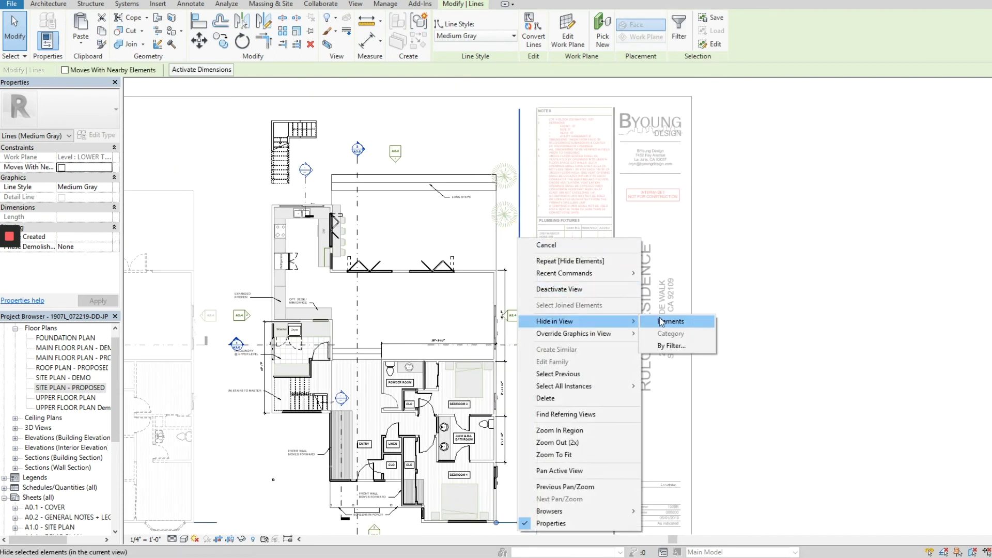
left_click(659, 321)
Hide both boxwood shrubs beside the upper patio in the proposed plan view.
right_click(506, 210)
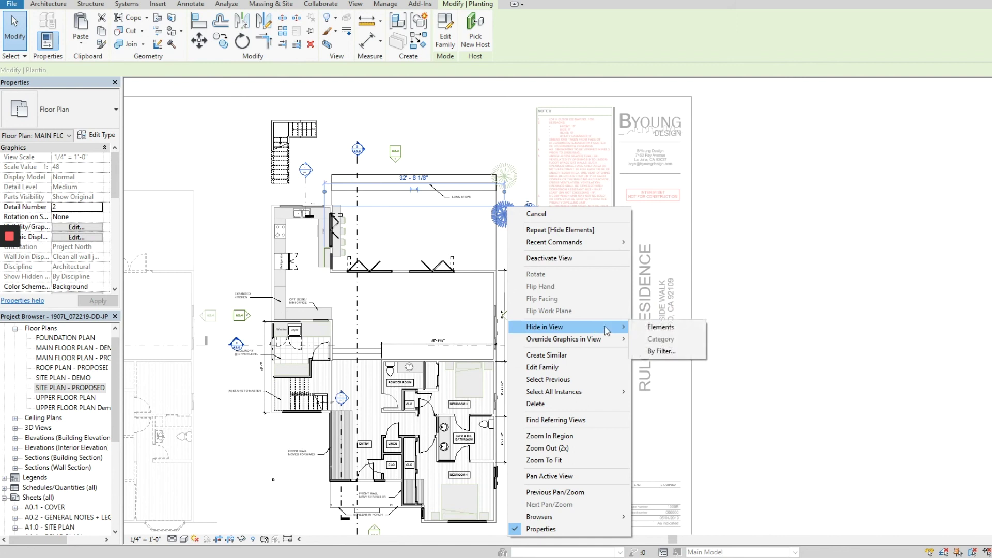
left_click(845, 277)
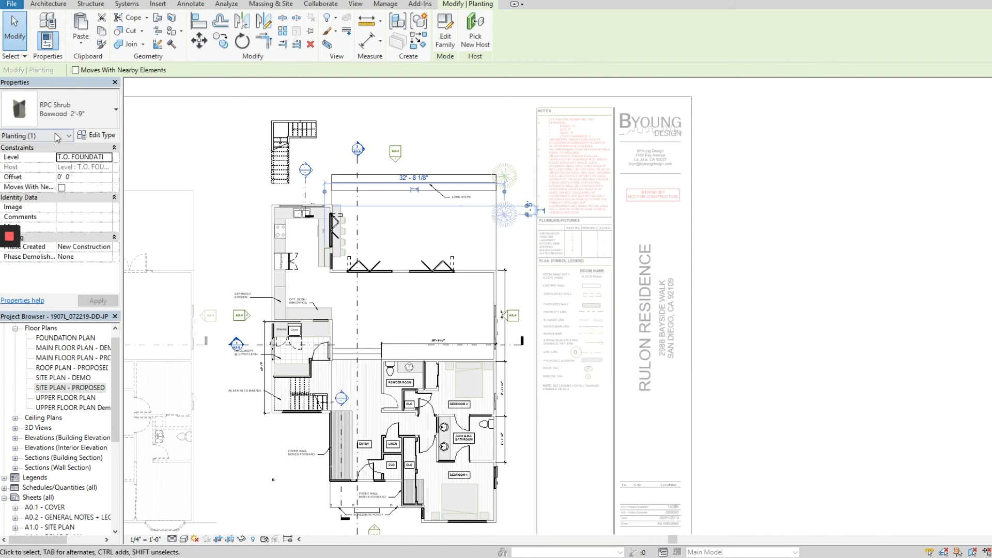
right_click(510, 220)
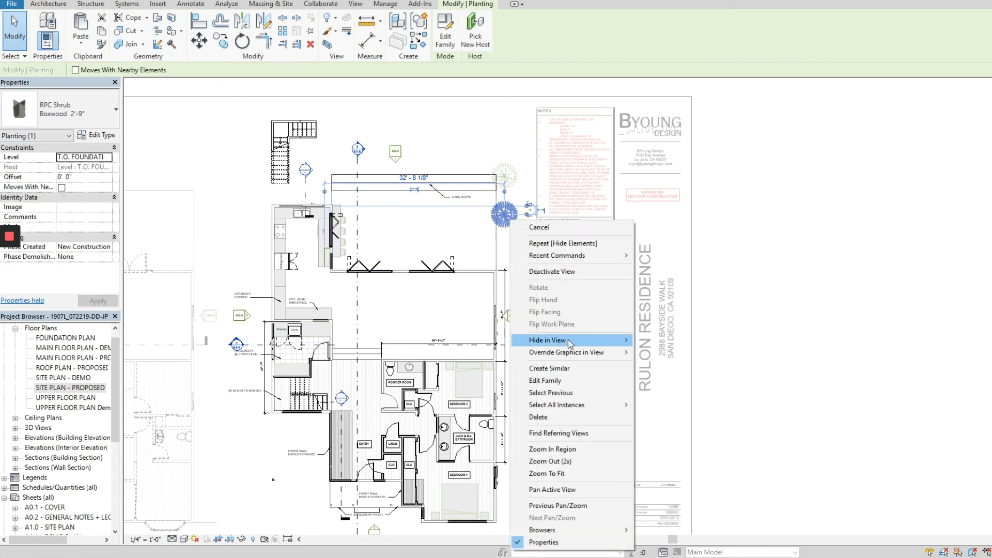
mouse_move(569, 342)
left_click(675, 343)
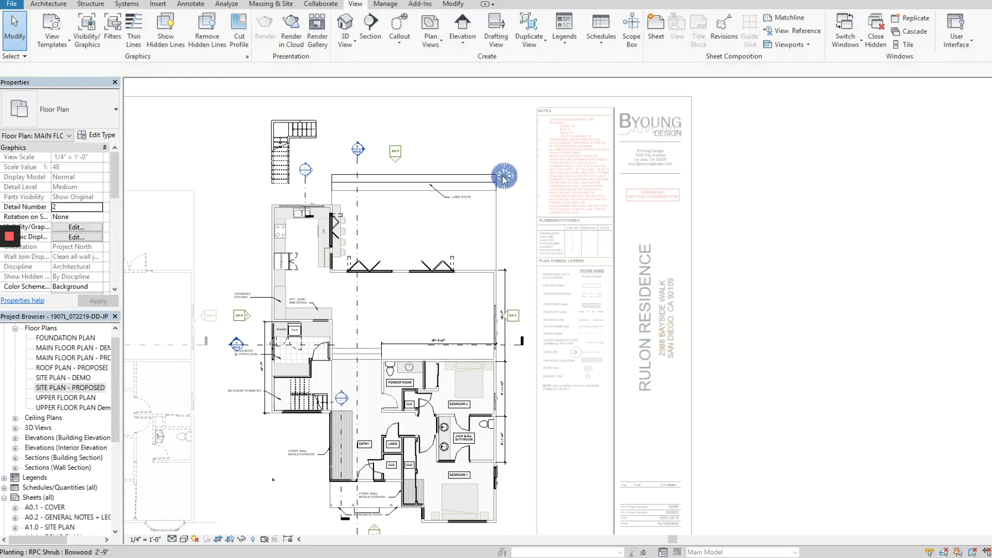
right_click(500, 177)
left_click(632, 299)
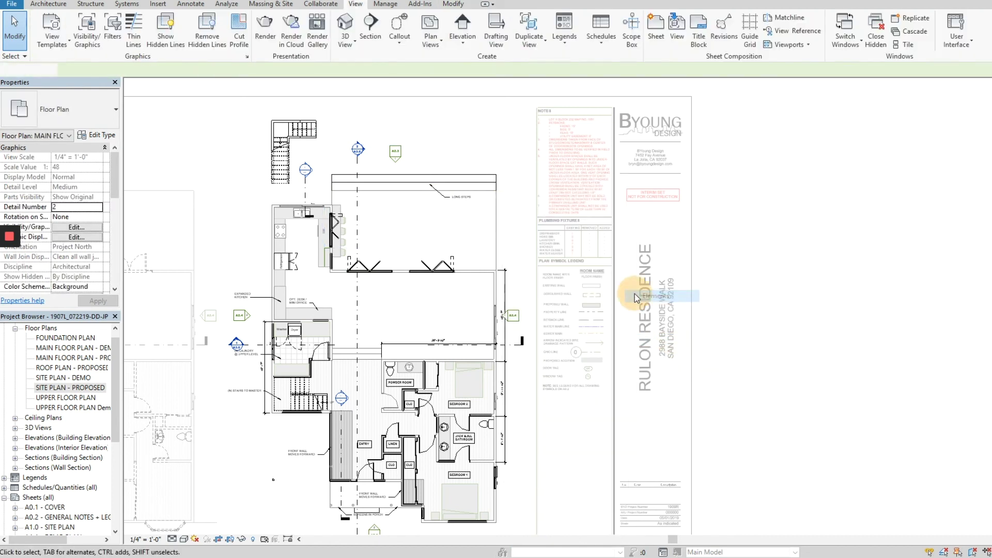
Move the east-side A2.4 elevation marker in the proposed plan right, clear of the vertical dimension string.
scroll(603, 284, "down", 1)
scroll(458, 327, "up", 4)
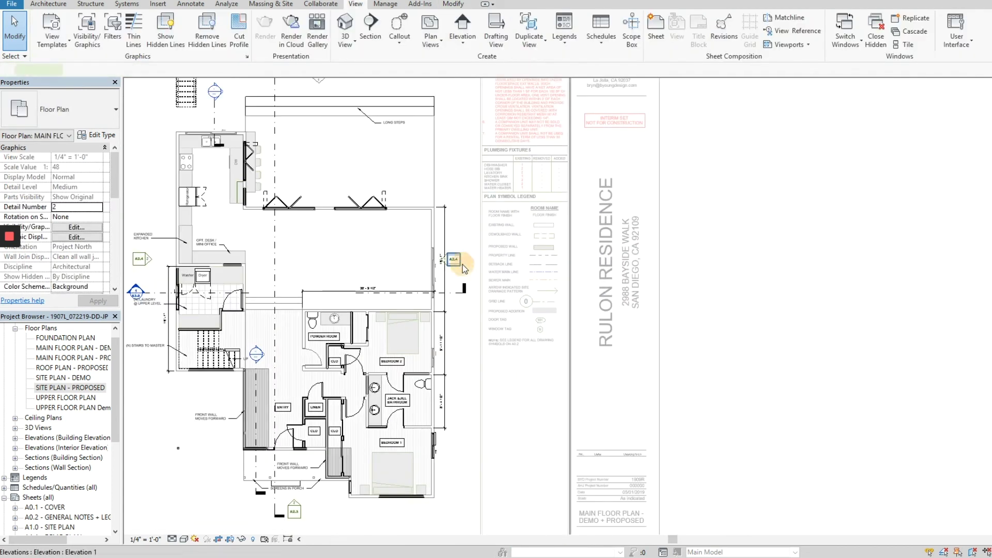
left_click(455, 260)
key("Right")
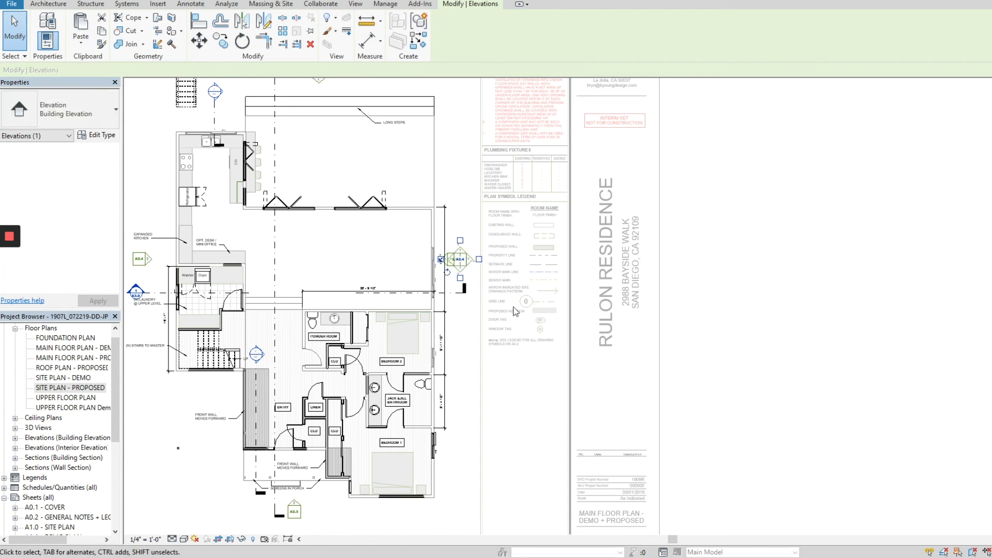
scroll(477, 257, "up", 2)
left_click(852, 293)
scroll(449, 280, "up", 2)
scroll(448, 280, "up", 1)
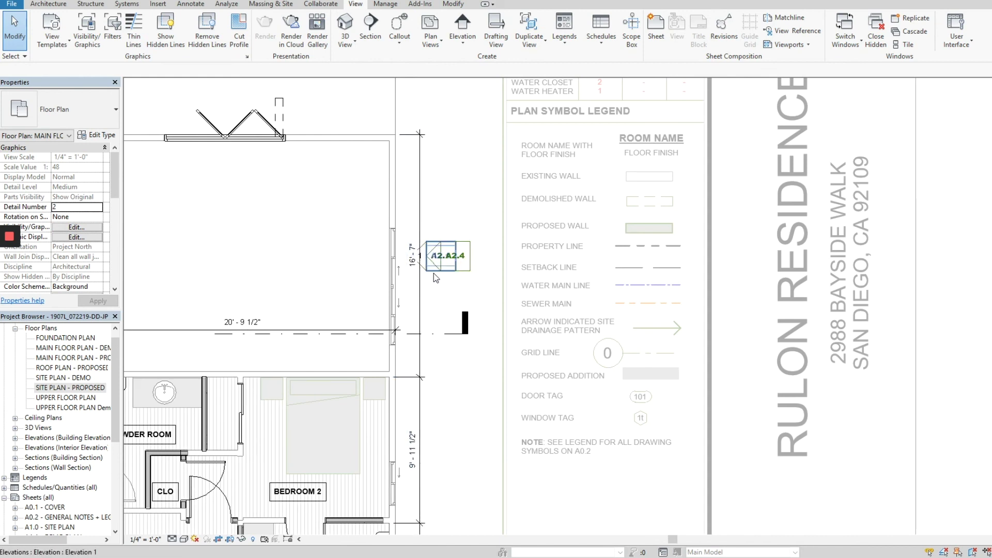
left_click(434, 278)
left_click_drag(455, 289, 478, 292)
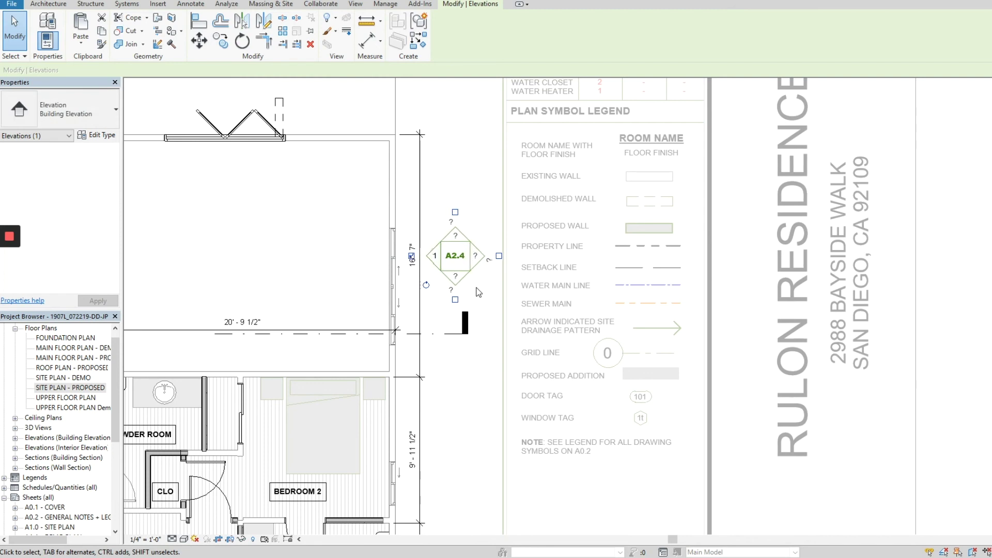
left_click(463, 367)
Check the annotations around the proposed plan and deactivate the view to return to the full sheet.
scroll(466, 358, "down", 3)
scroll(472, 348, "down", 3)
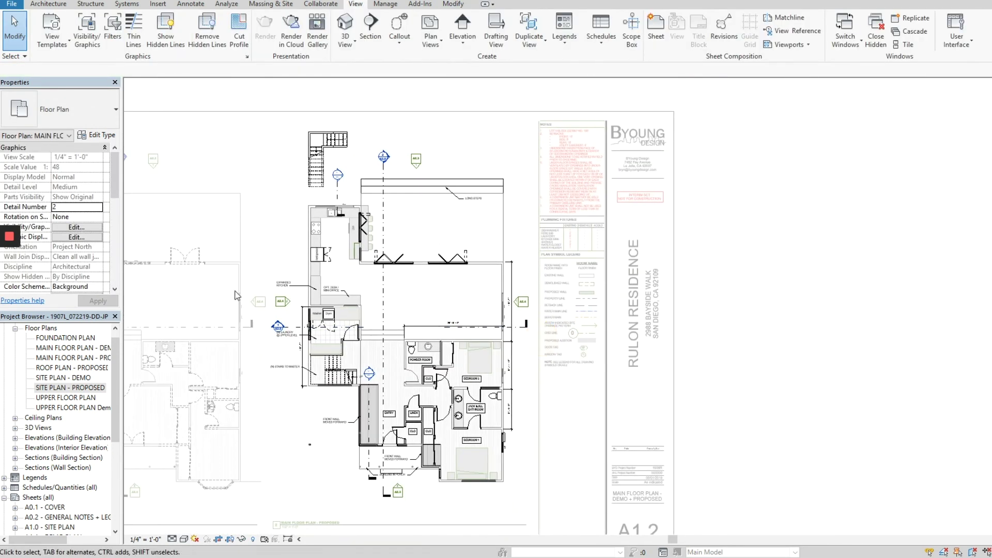
scroll(465, 321, "up", 4)
middle_click_drag(460, 319, 534, 308)
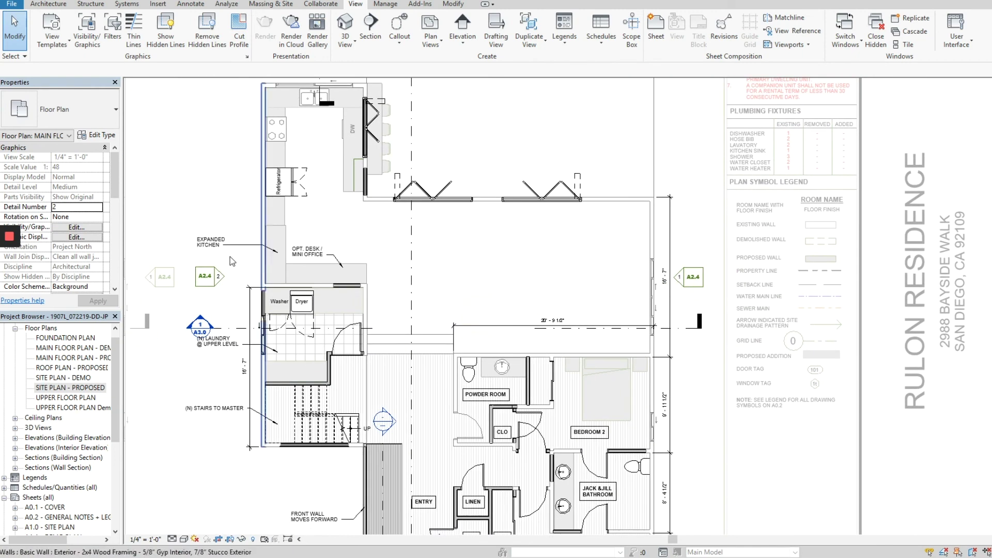
scroll(687, 408, "down", 3)
middle_click_drag(653, 413, 623, 387)
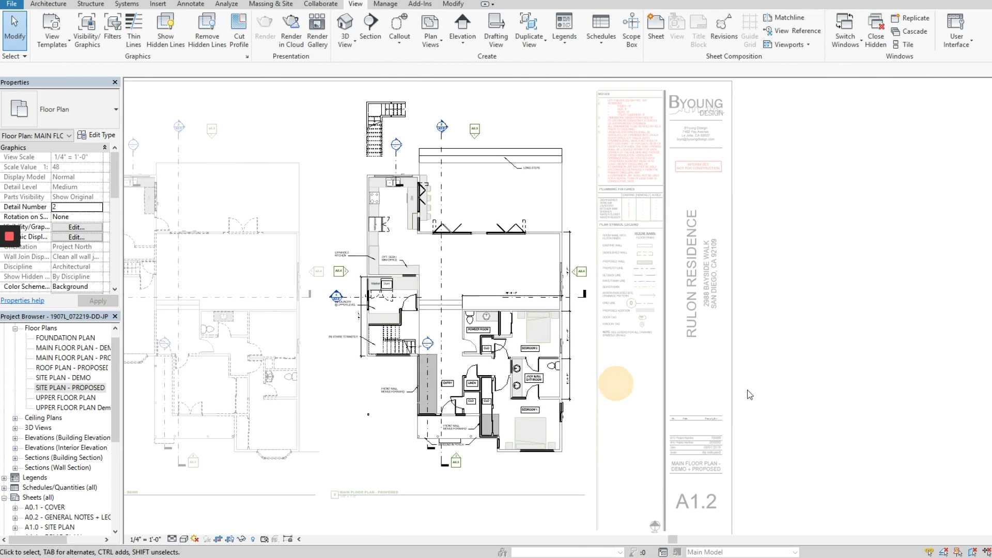
double_click(813, 356)
middle_click_drag(777, 379, 750, 377)
scroll(612, 447, "down", 2)
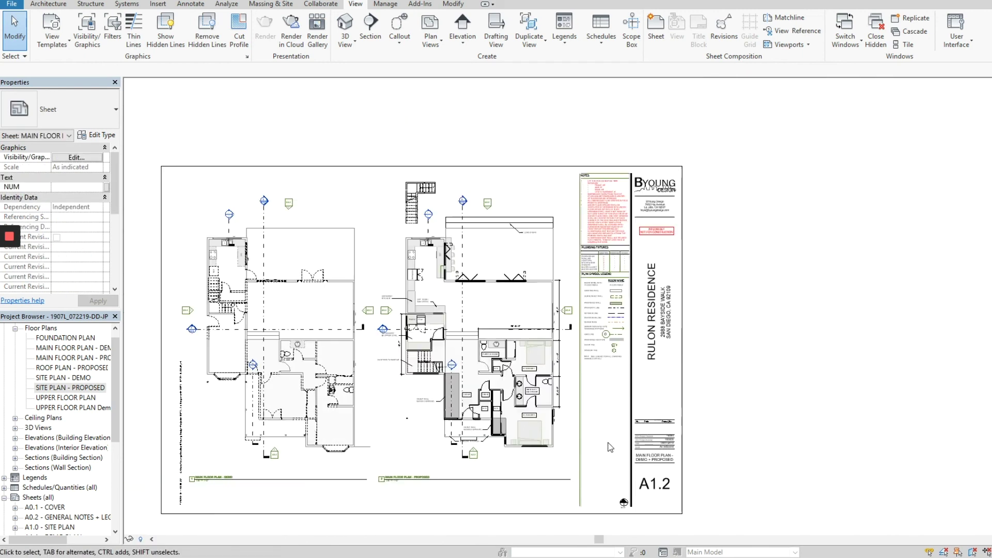
Nudge the proposed plan viewport slightly right to widen the gap from the demo plan.
middle_click_drag(625, 487, 619, 467)
middle_click_drag(778, 442, 786, 439)
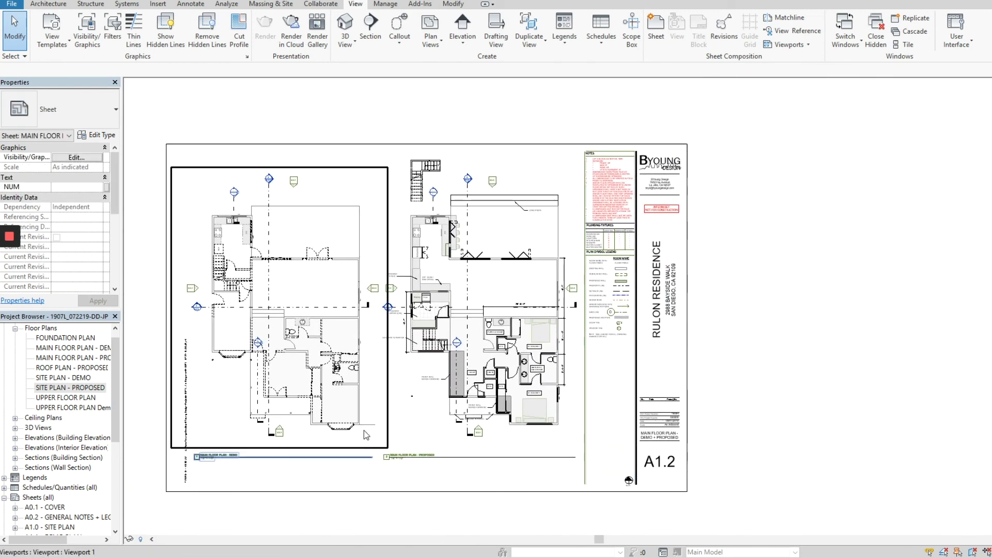
left_click(508, 397)
key("Right")
key("Right")
key("Right")
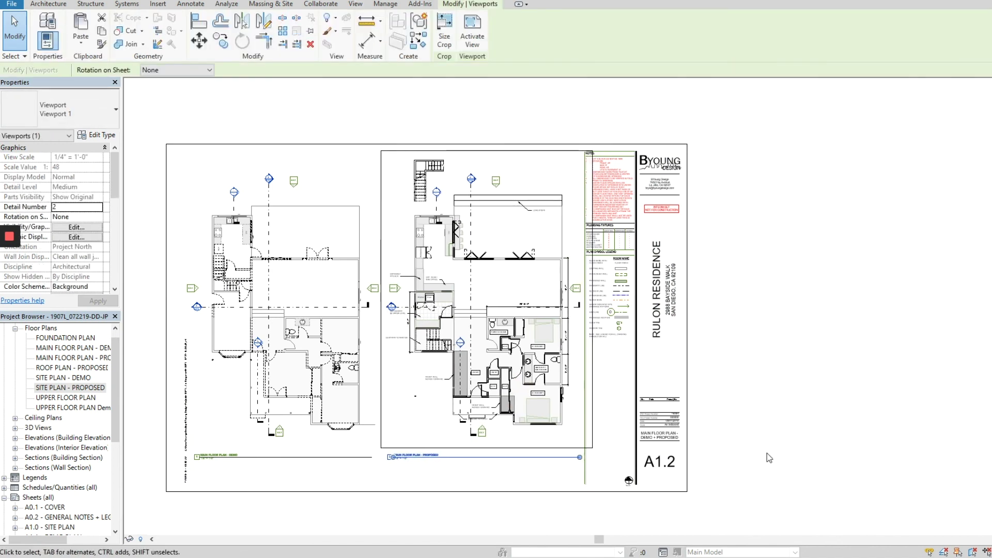
Select the demo and proposed plan viewports together and nudge both slightly down on the sheet.
key("Escape")
middle_click_drag(767, 452, 756, 434)
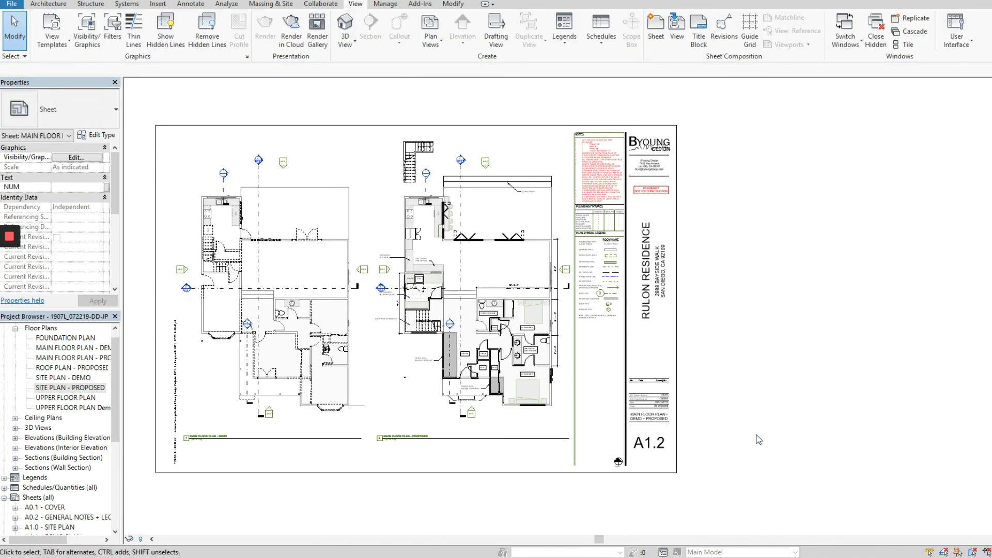
left_click(527, 342)
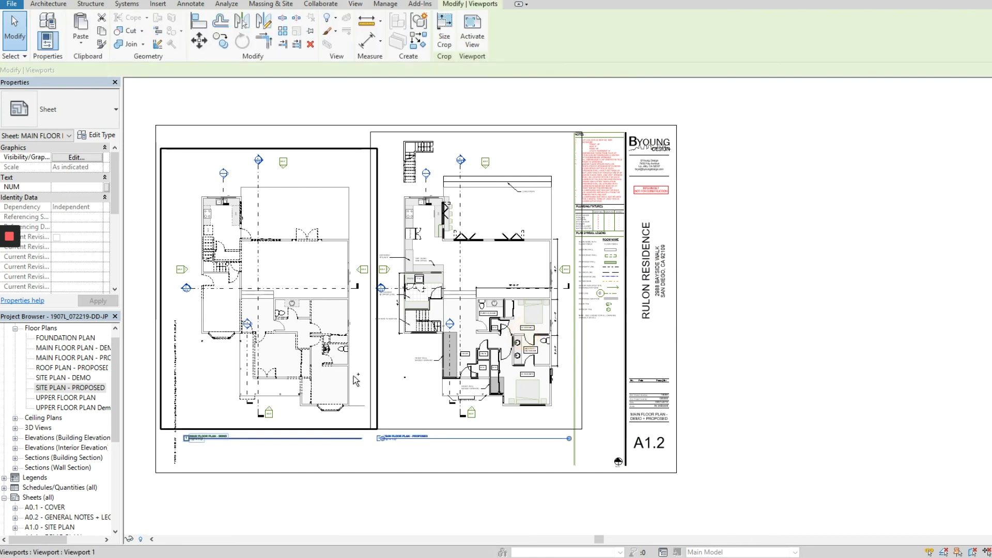
left_click(335, 372, "ctrl")
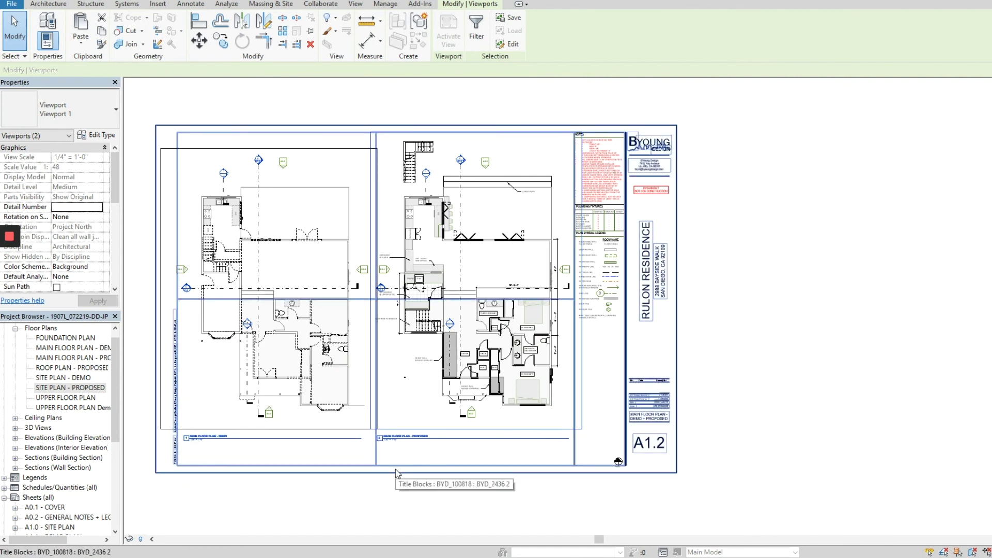
key("Down")
key("Down")
key("Down")
key("Down")
key("Down")
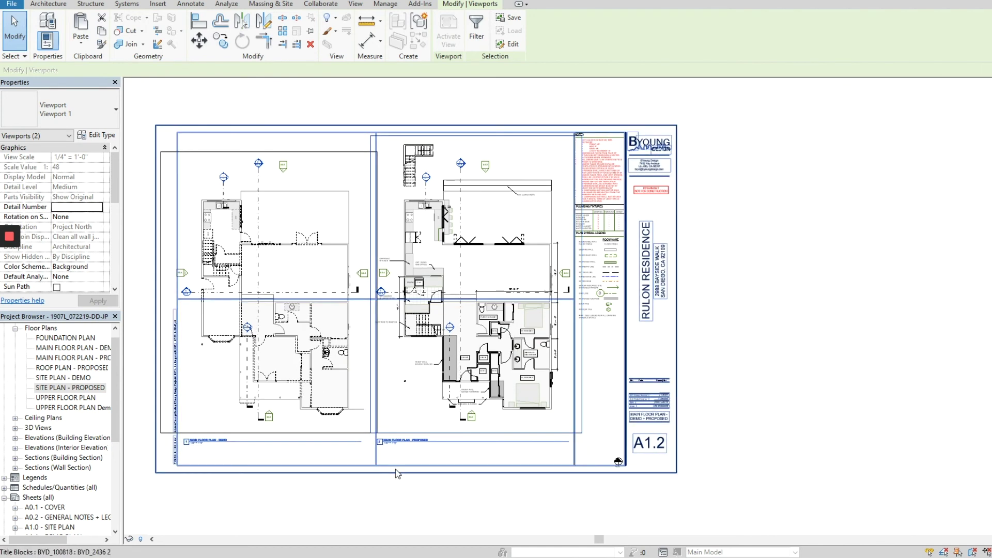
key("Down")
key("Down")
left_click(402, 489)
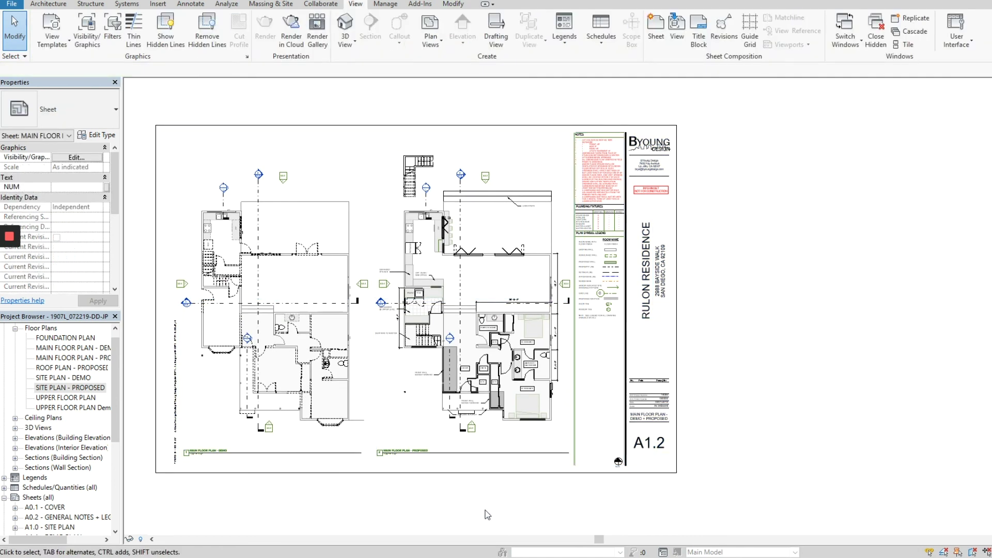
Hide the stray line beside the demo plan's southeast corner in that view and deactivate the view.
middle_click_drag(488, 515, 474, 502)
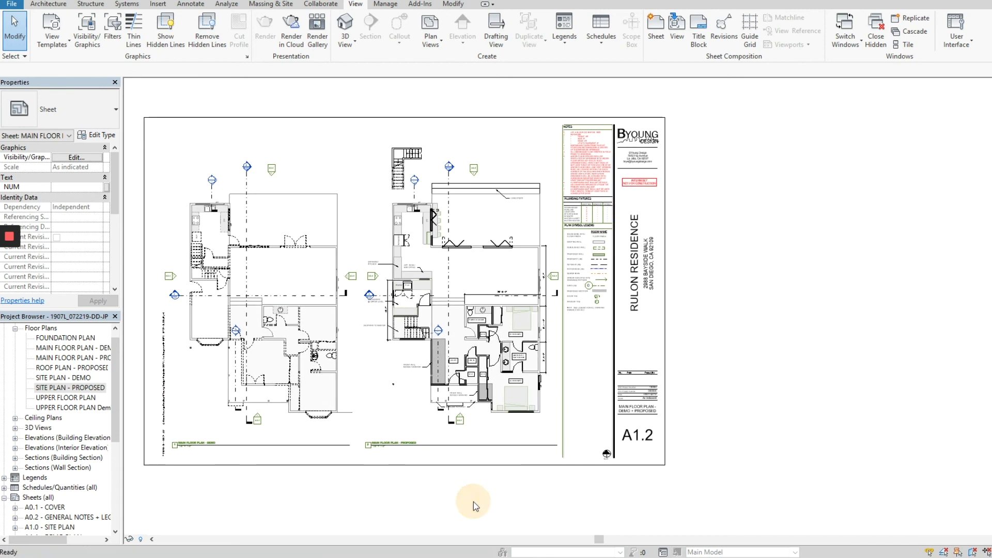
double_click(355, 394)
left_click(348, 411)
right_click(349, 410)
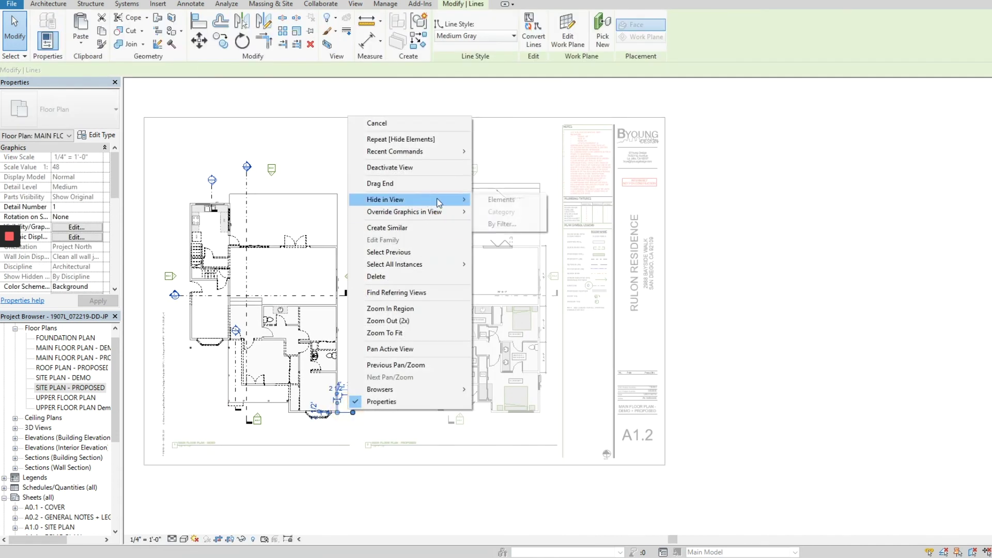
mouse_move(426, 200)
left_click(501, 201)
double_click(867, 329)
scroll(851, 356, "down", 1)
middle_click_drag(828, 387, 775, 362)
middle_click_drag(744, 412, 832, 458)
scroll(754, 417, "up", 1)
scroll(770, 436, "up", 1)
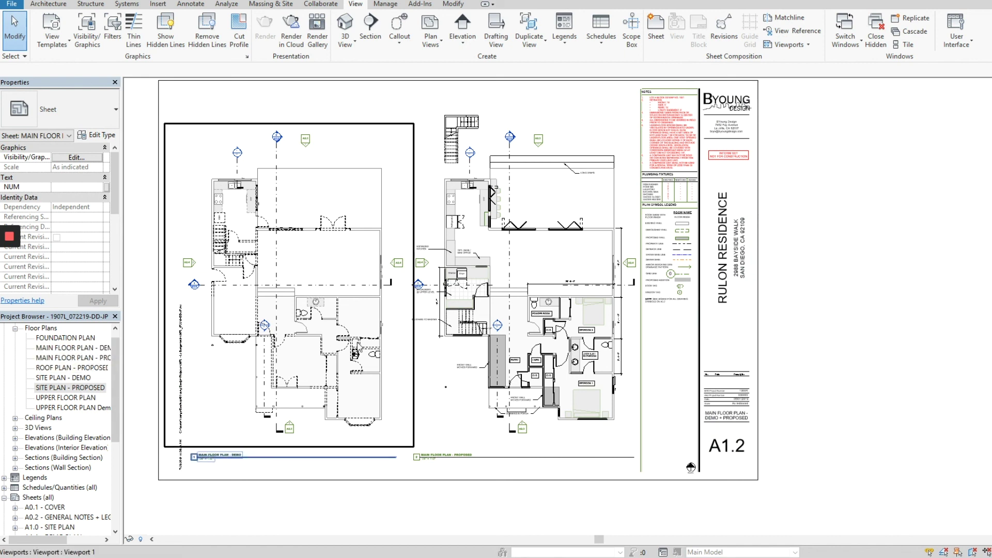
scroll(769, 352, "down", 1)
middle_click_drag(796, 352, 774, 344)
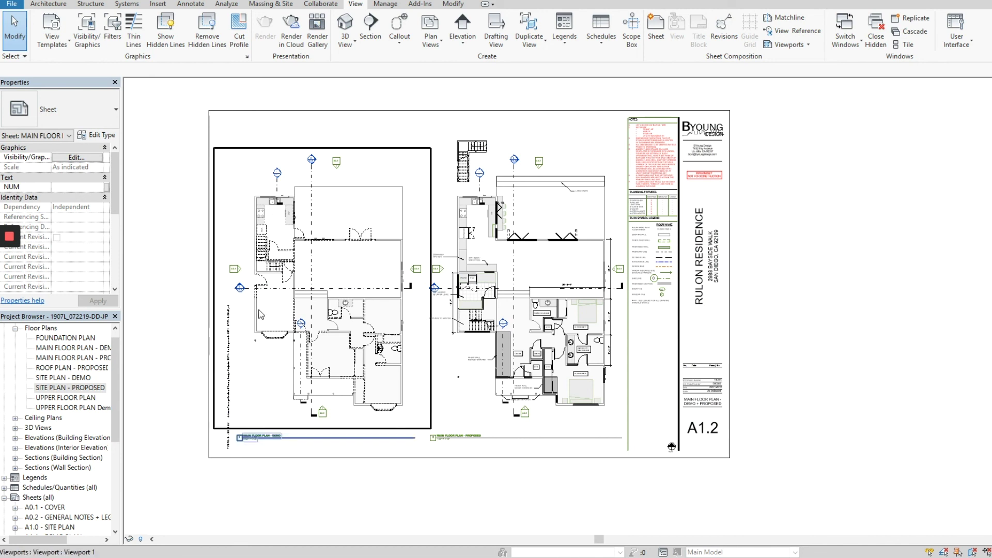
Move the west-side elevation marker in the demo plan right, in line with the section marker below, and deactivate the view.
double_click(241, 329)
left_click_drag(221, 253, 263, 294)
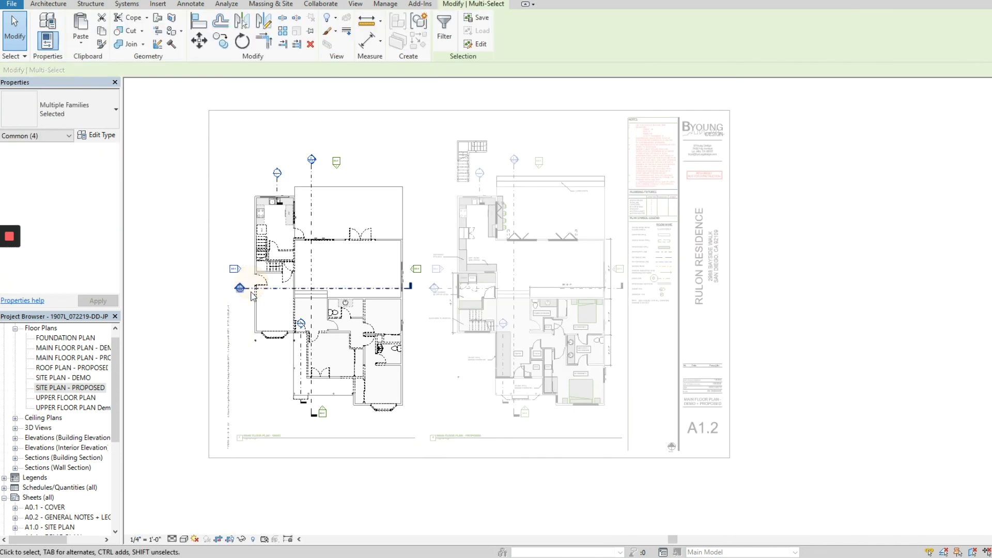
left_click(355, 499)
double_click(512, 498)
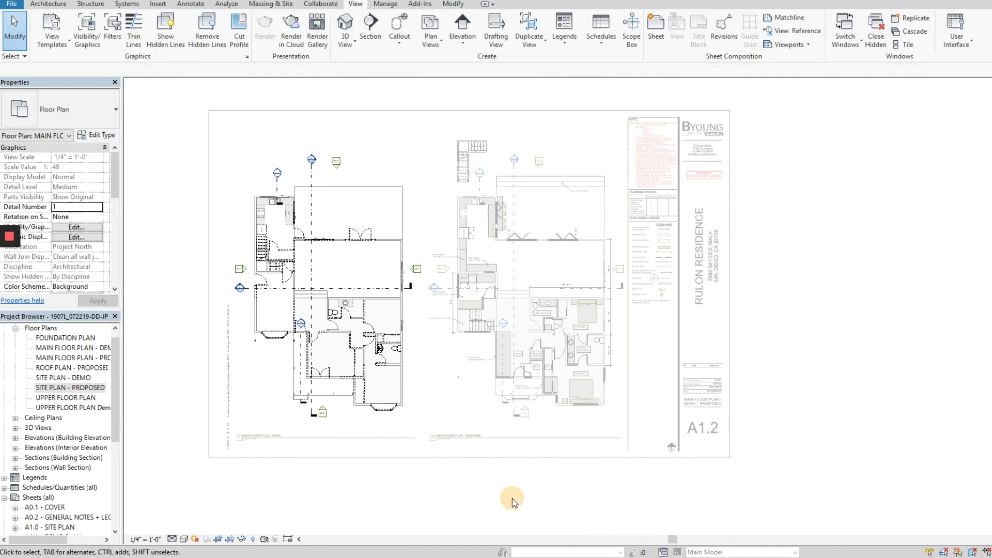
Nudge the demo plan viewport slightly left on the sheet and clear the selection.
left_click(505, 510)
left_click_drag(333, 372, 331, 372)
left_click(395, 466)
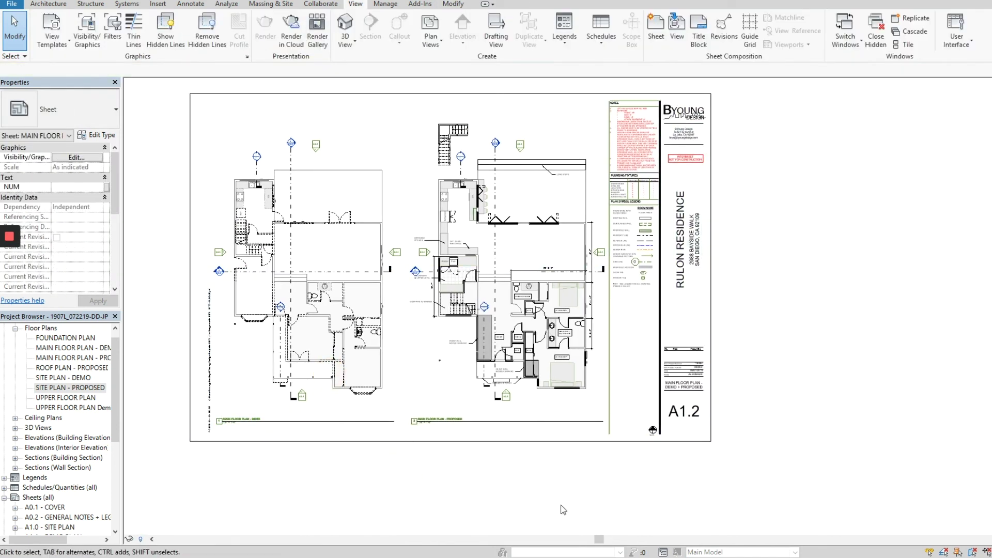
mouse_move(311, 557)
middle_click_drag(604, 494, 612, 503)
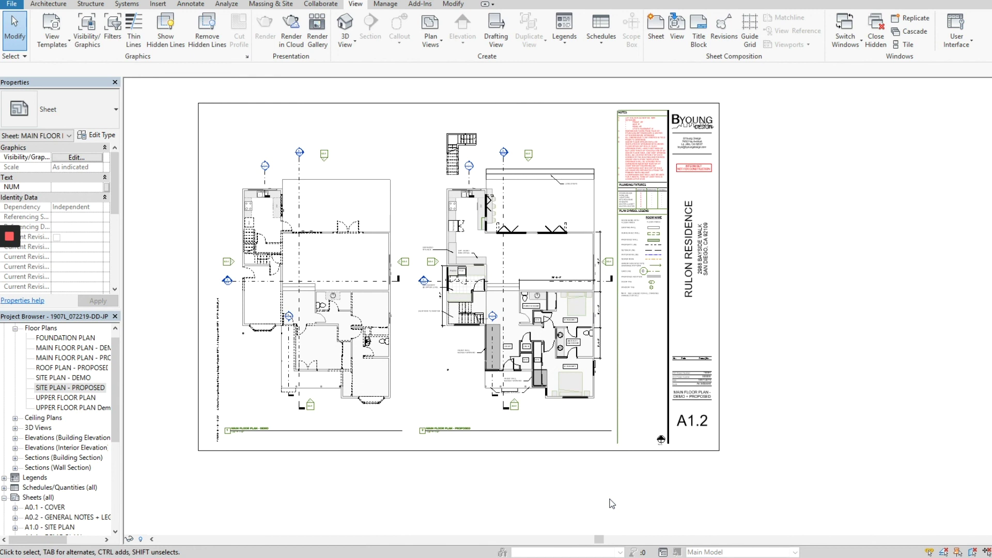